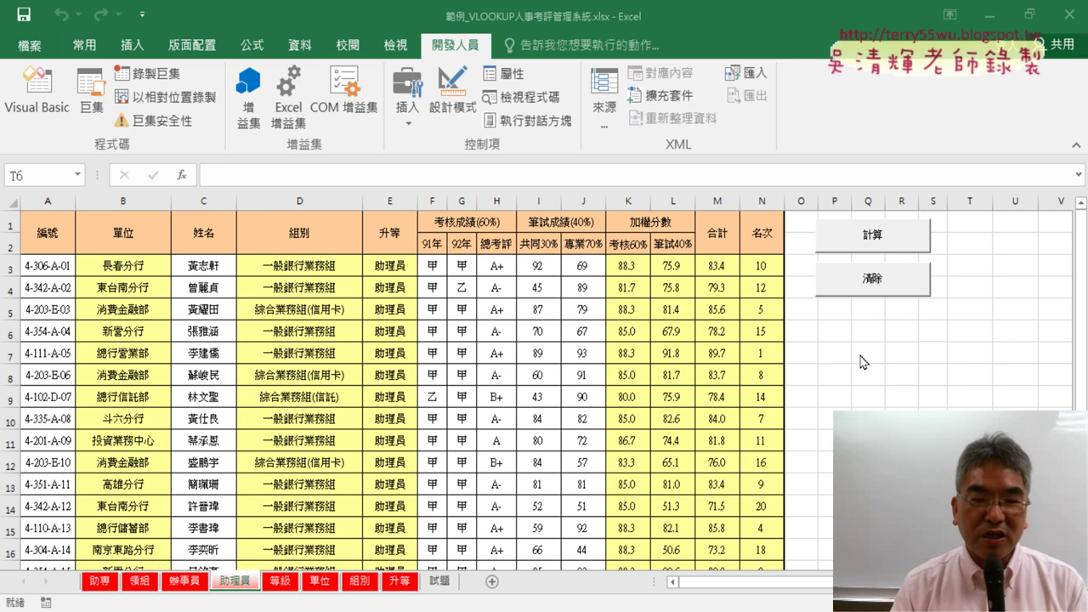
# On the 領組 sheet, clear and recompute the unit, group and score columns, then check N3's RANK.EQ formula.
pyautogui.click(136, 583)
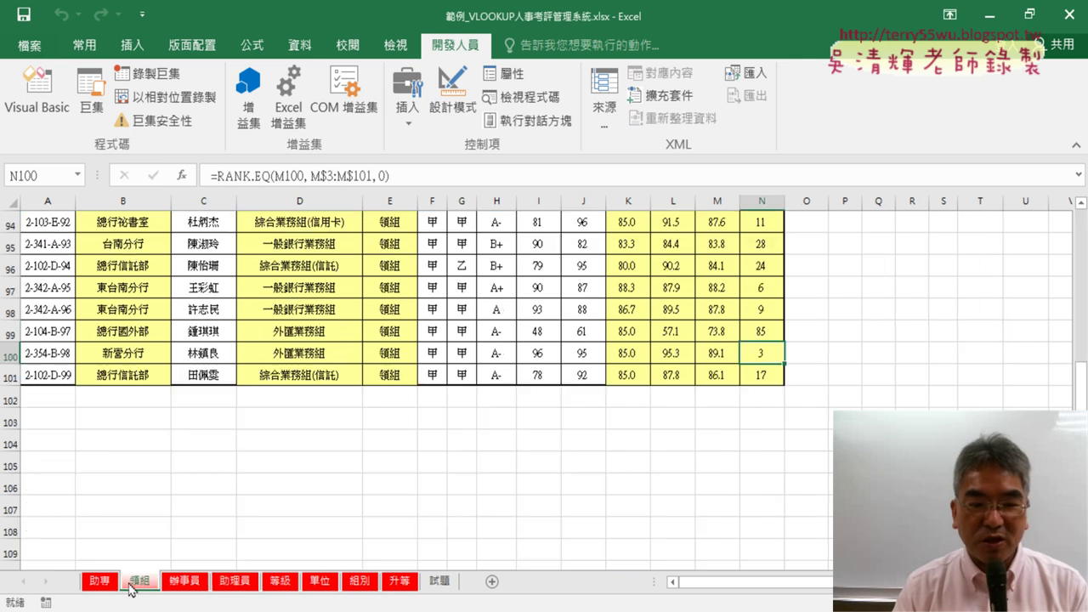
pyautogui.hotkey('ctrl', 'pageup')
pyautogui.click(156, 585)
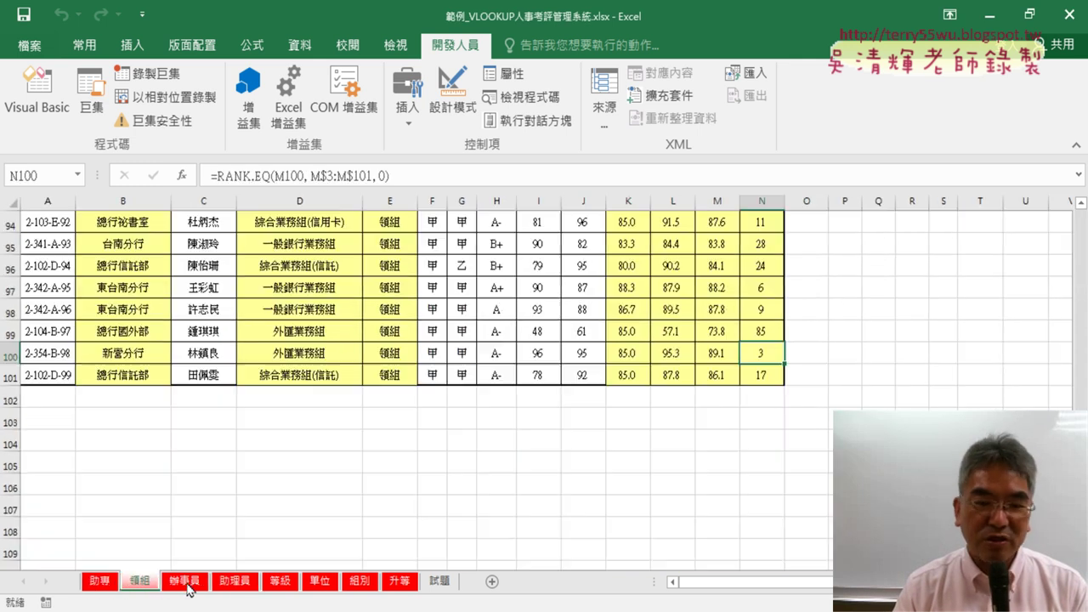
pyautogui.scroll(20, 510, 382)
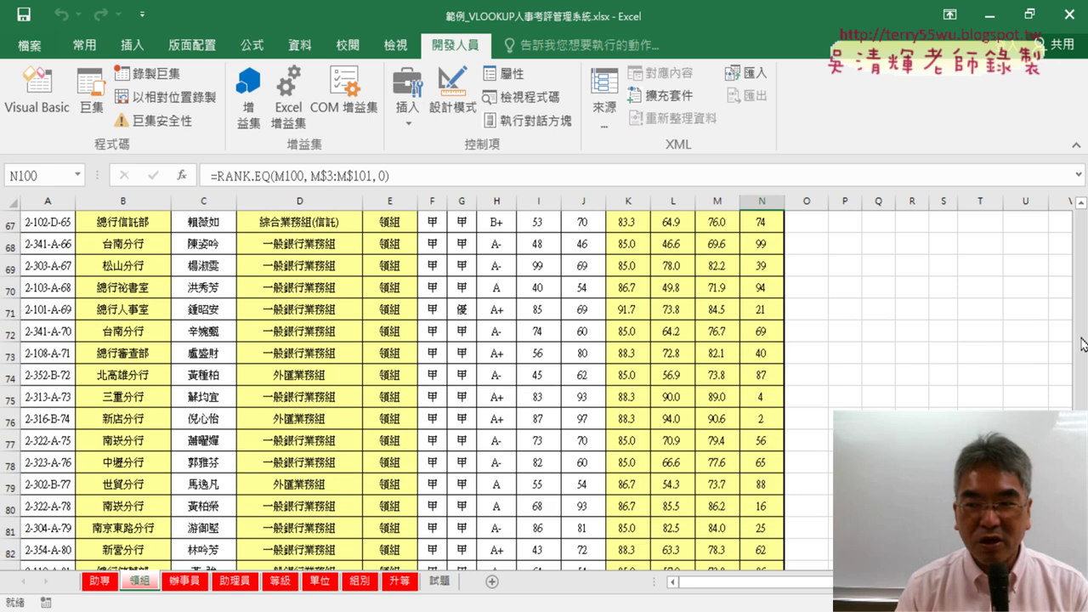
pyautogui.click(882, 292)
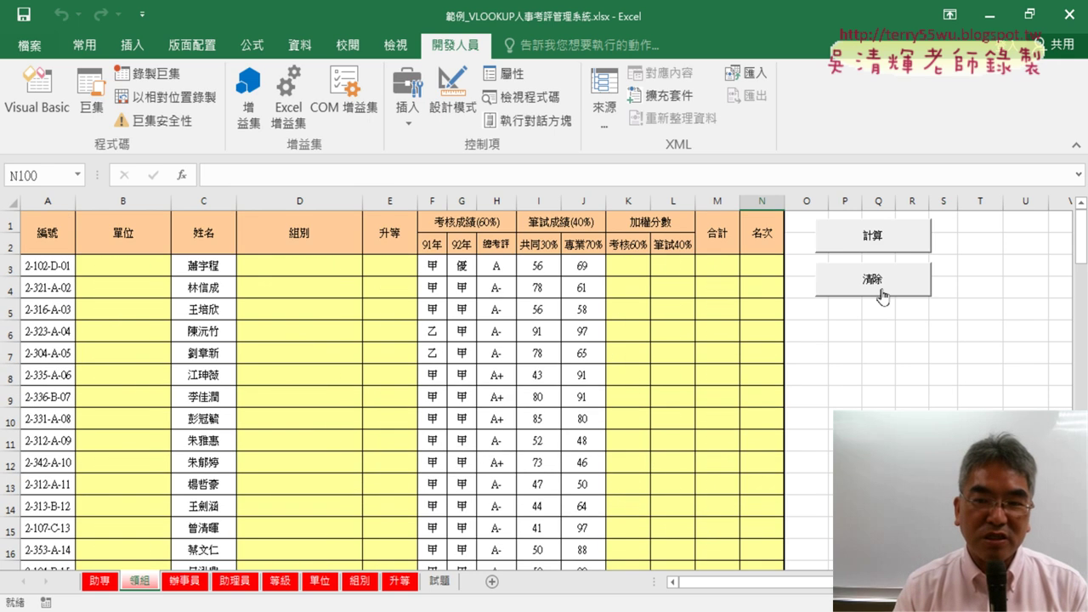
pyautogui.click(886, 242)
pyautogui.click(747, 270)
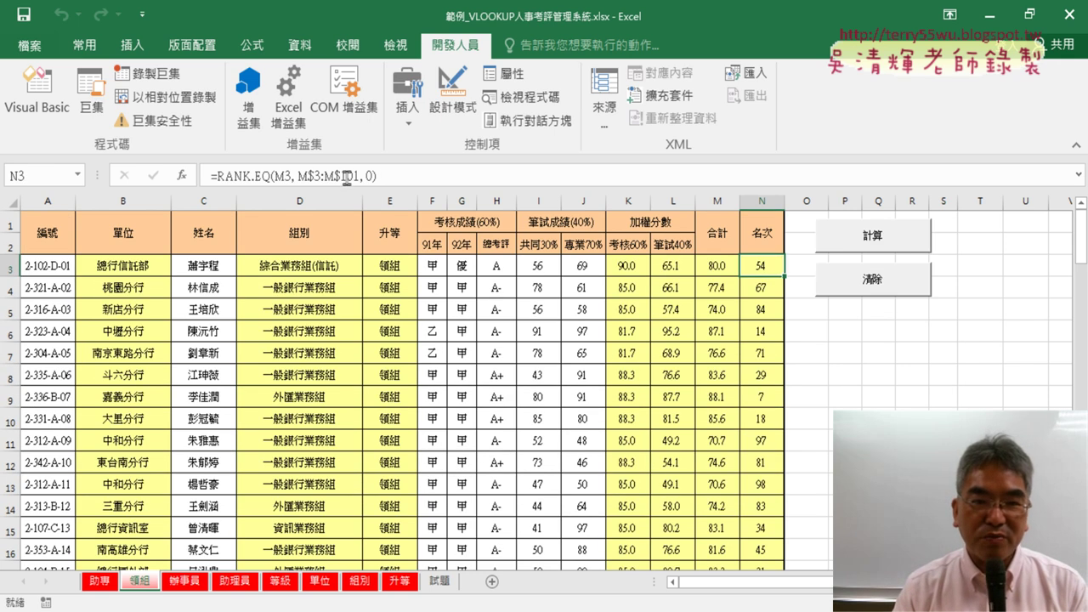
# Review the filled 辦事員, 領組 and 助理員 sheets, ending on 助專.
pyautogui.click(185, 581)
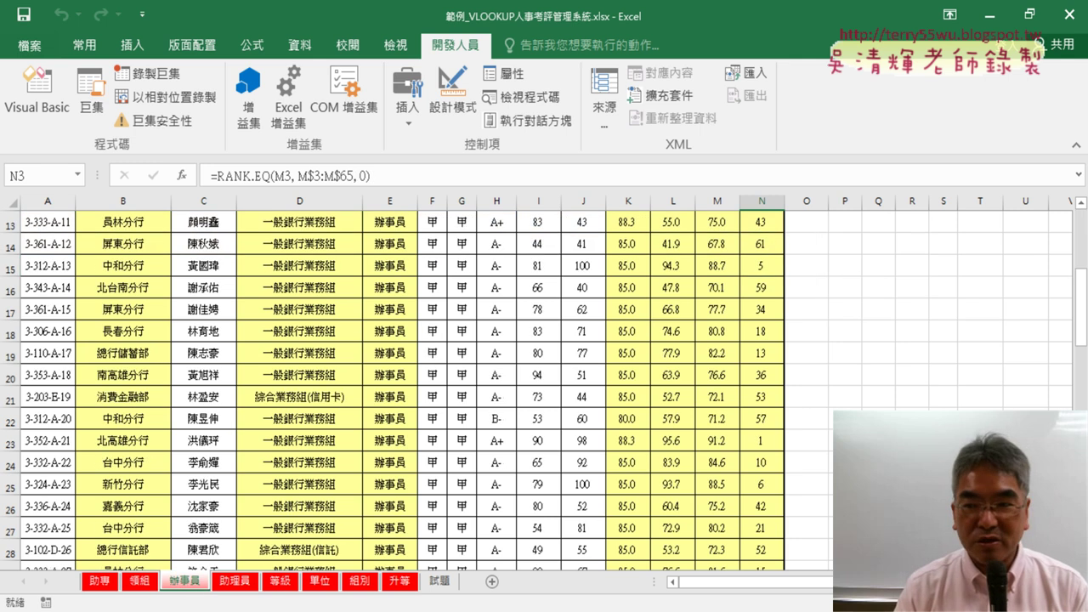
pyautogui.moveTo(1082, 308); pyautogui.dragTo(1081, 247)
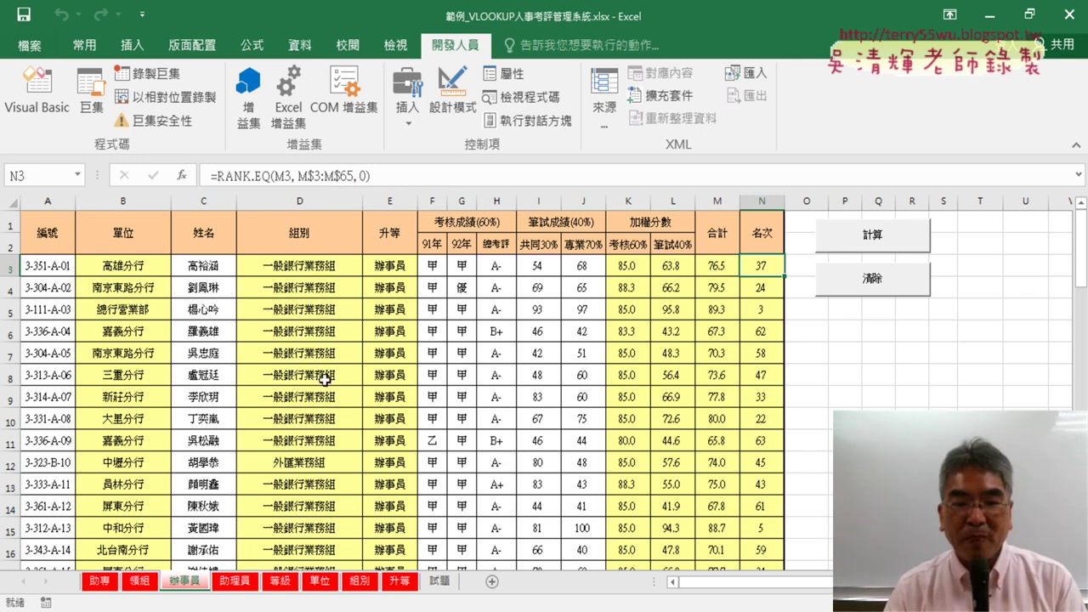
pyautogui.click(98, 584)
pyautogui.click(136, 584)
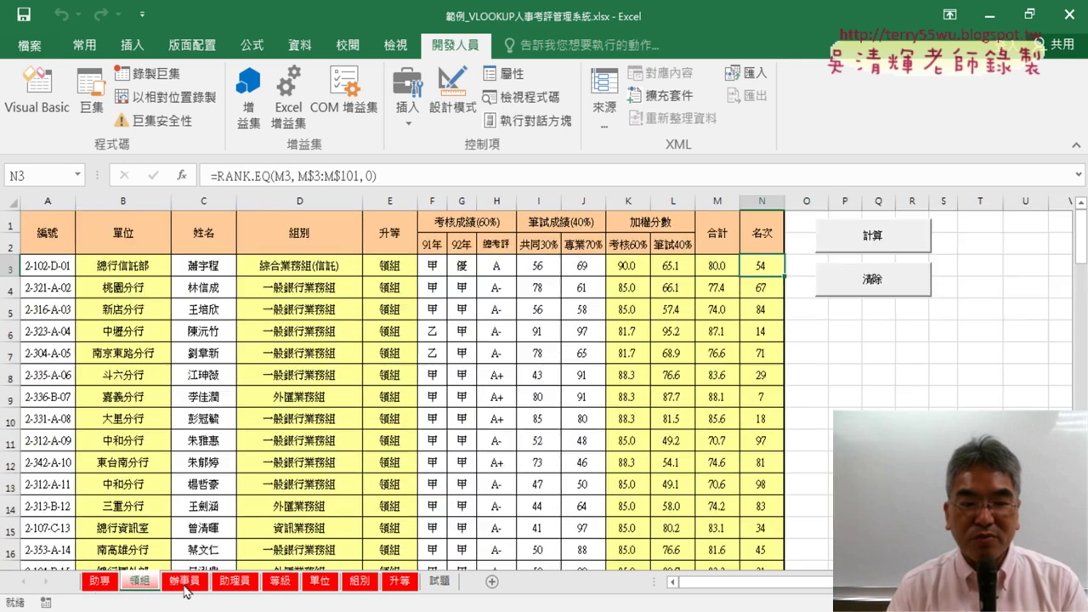
pyautogui.click(184, 584)
pyautogui.click(232, 584)
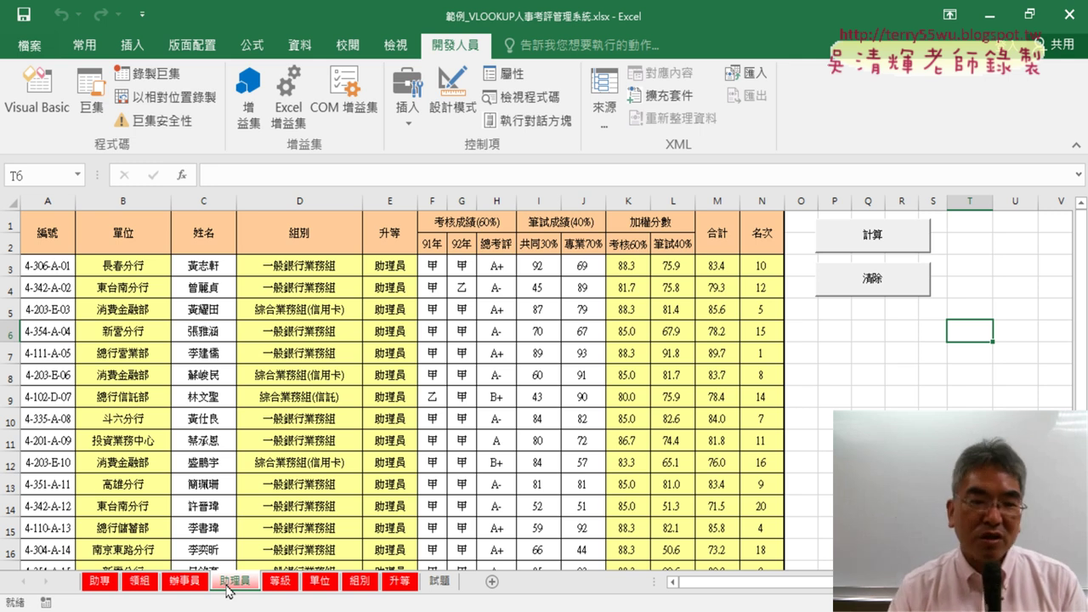
pyautogui.click(102, 587)
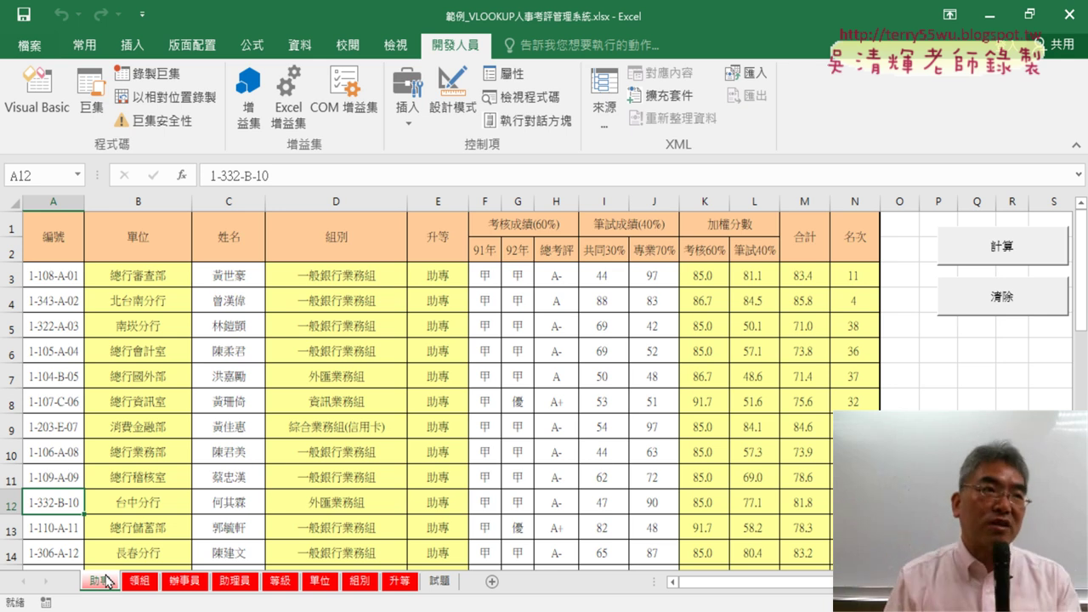
# Press 清除 on the 助專, 領組, 辦事員 and 助理員 sheets, then return to 助專.
pyautogui.click(997, 305)
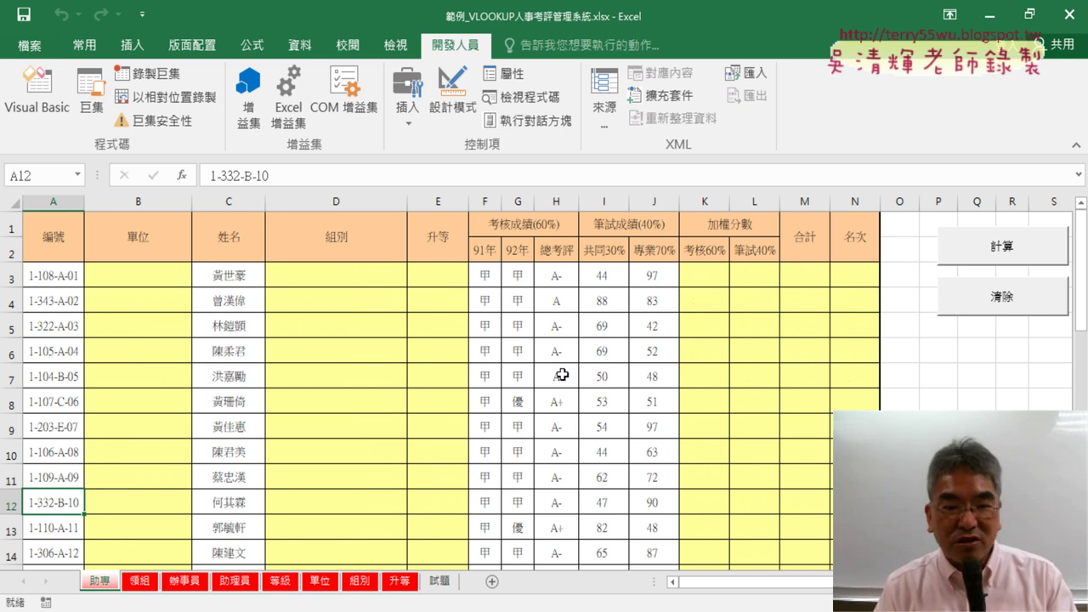
pyautogui.click(136, 582)
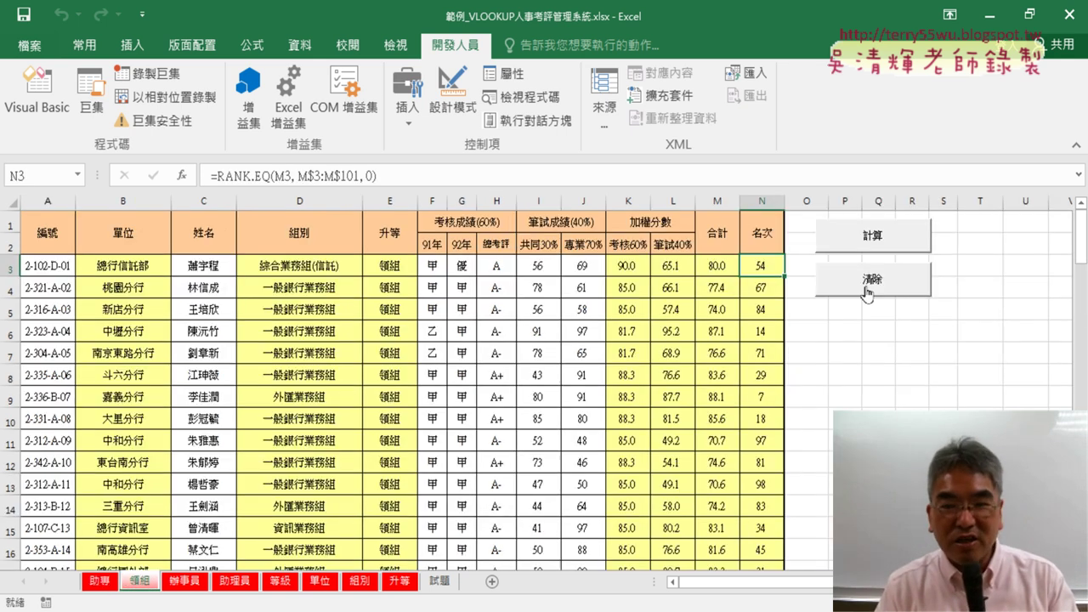
pyautogui.click(869, 285)
pyautogui.click(204, 587)
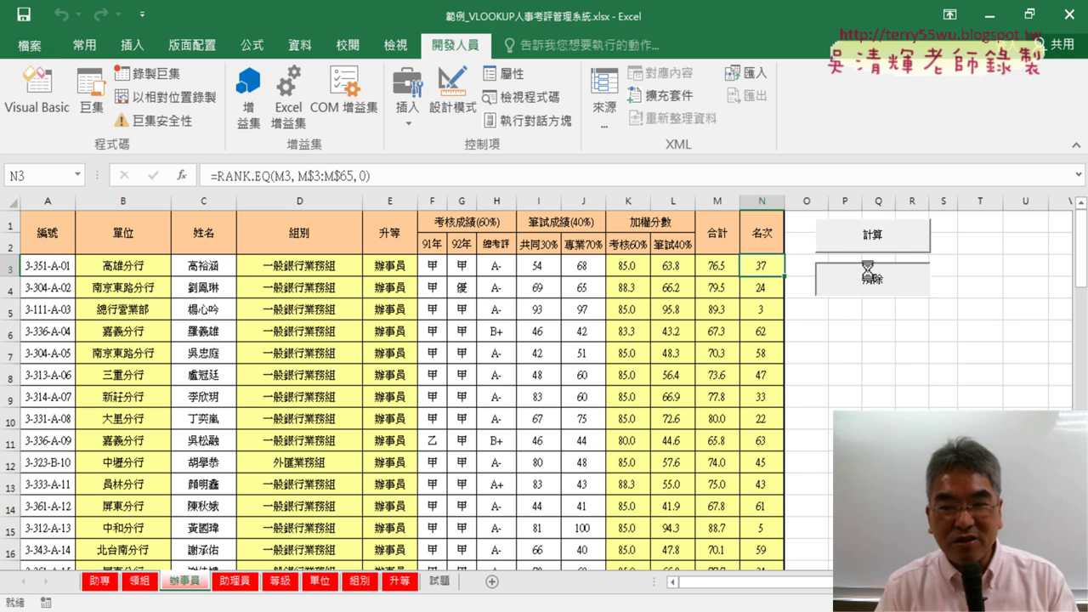
pyautogui.click(833, 289)
pyautogui.click(238, 587)
pyautogui.click(919, 274)
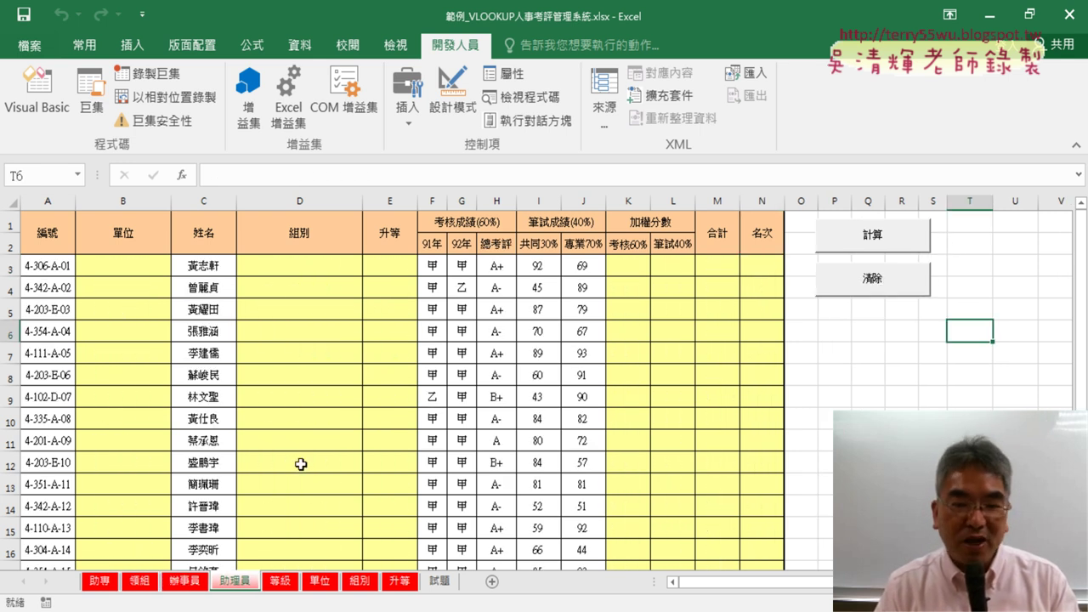
pyautogui.click(99, 582)
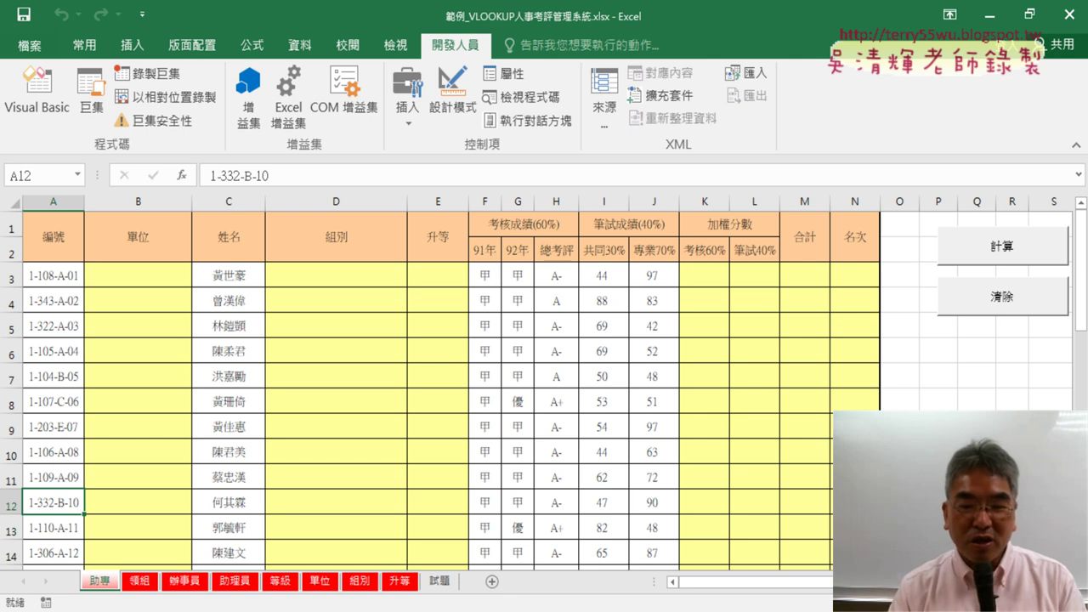
# Bring up the ChatGPT conversation and scroll to the four-worksheet request and its reply.
pyautogui.click(419, 595)
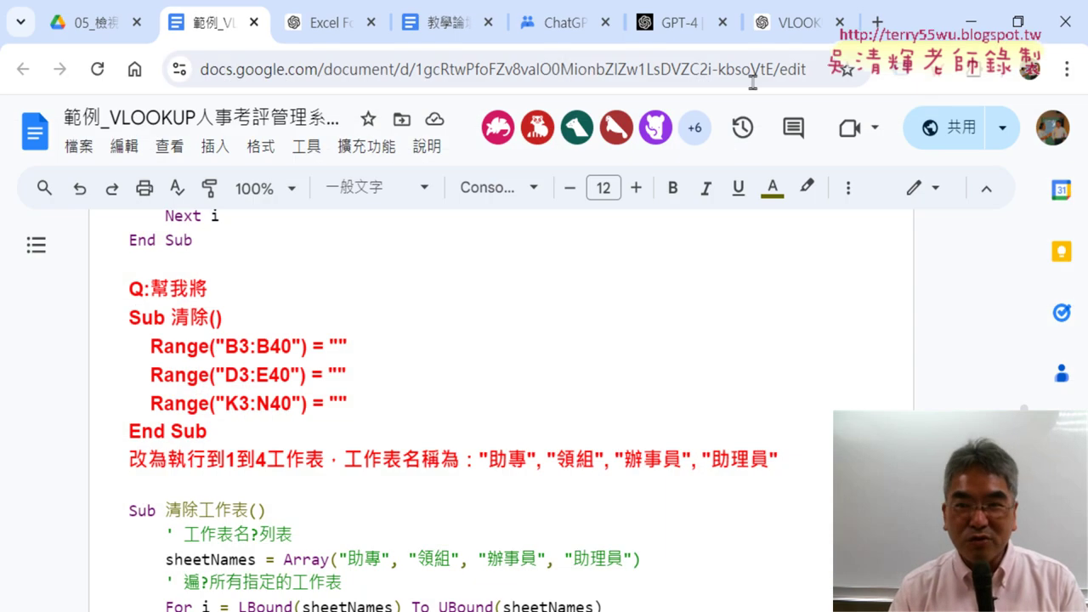
pyautogui.click(783, 23)
pyautogui.scroll(2, 1011, 311)
pyautogui.scroll(4, 1011, 311)
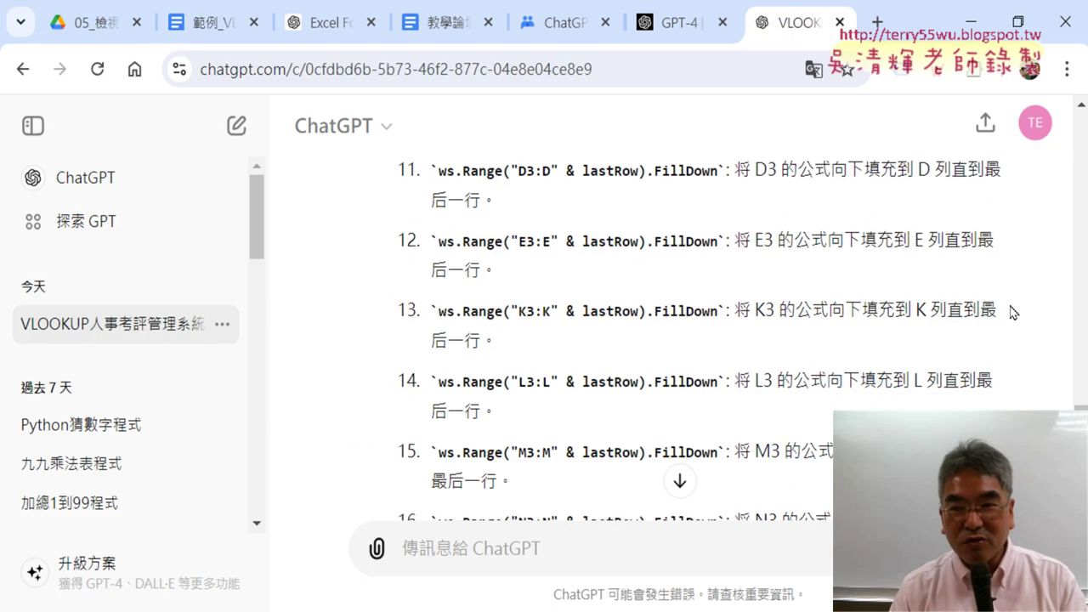
pyautogui.scroll(4, 1011, 311)
pyautogui.scroll(4, 1011, 311)
pyautogui.scroll(3, 1010, 311)
pyautogui.scroll(2, 1011, 311)
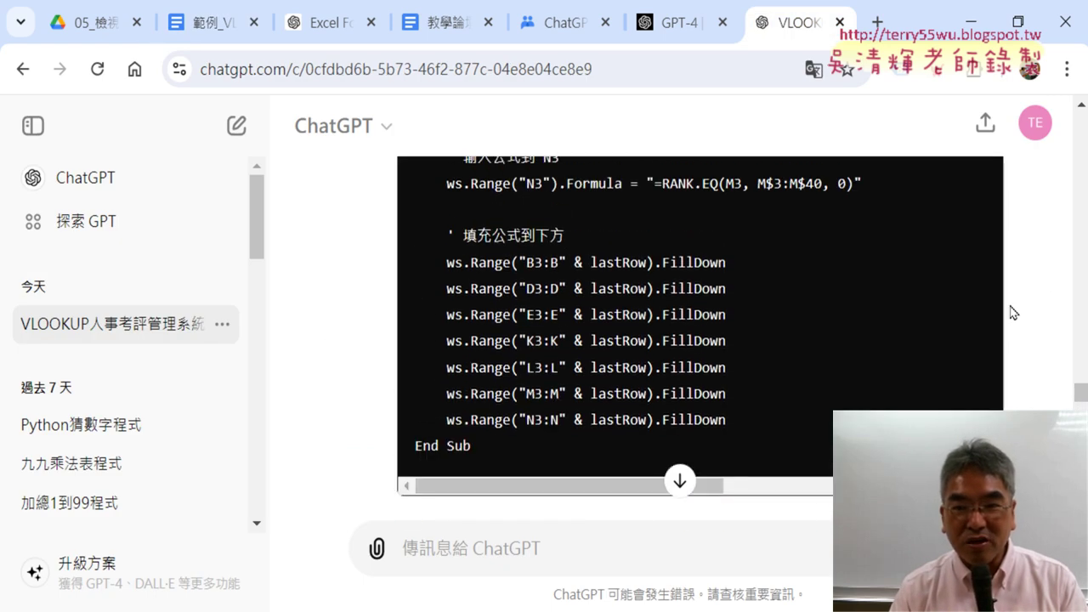
pyautogui.scroll(4, 1011, 312)
pyautogui.scroll(-1, 1011, 311)
pyautogui.scroll(-5, 1011, 312)
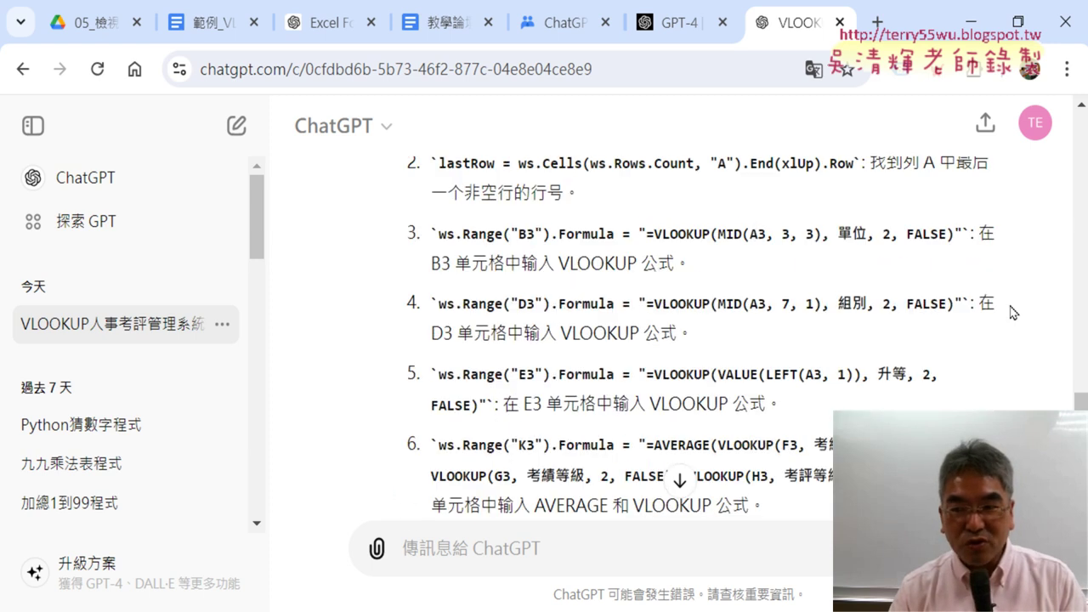
pyautogui.scroll(-4, 1011, 311)
pyautogui.scroll(-2, 1011, 311)
pyautogui.scroll(-2, 1011, 311)
pyautogui.scroll(-2, 1011, 311)
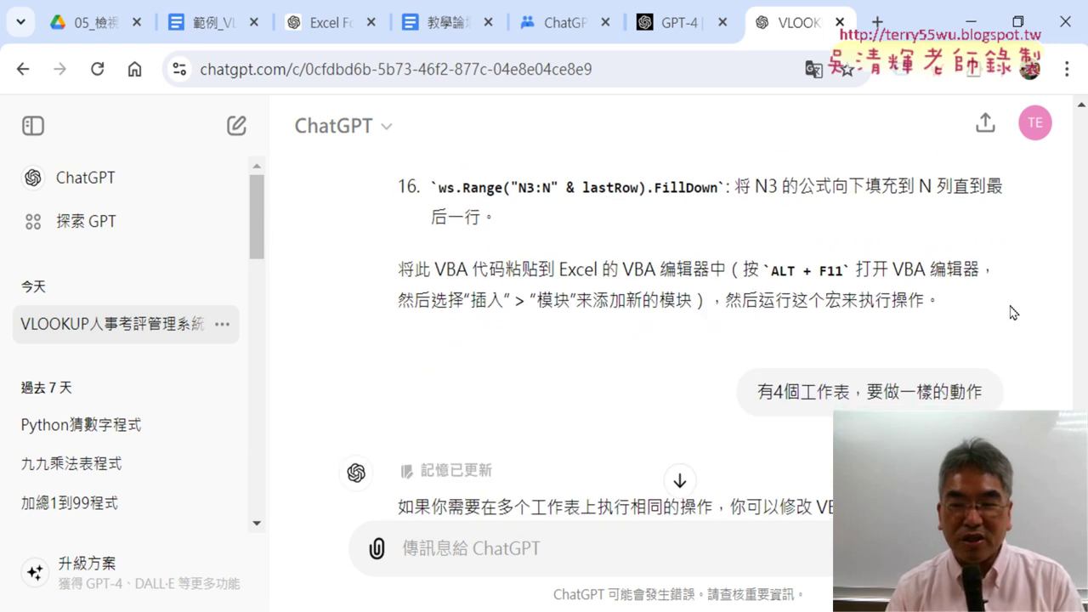
pyautogui.scroll(-1, 1011, 312)
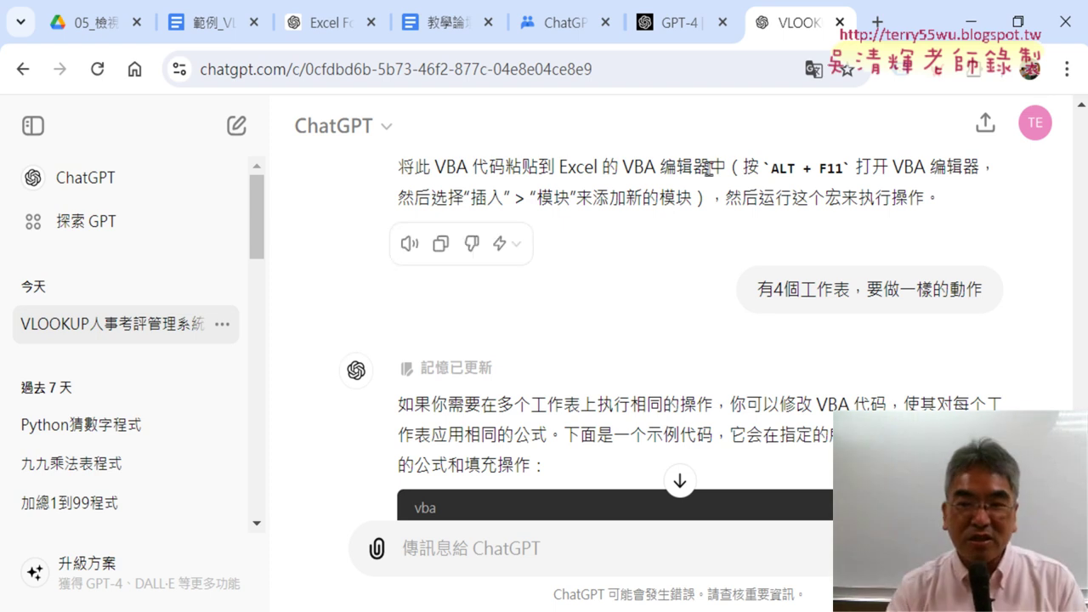
# Highlight the '有4個工作表，要做一樣的動作' request, glancing at Excel in between.
pyautogui.moveTo(868, 289)
pyautogui.moveTo(759, 290); pyautogui.dragTo(853, 296)
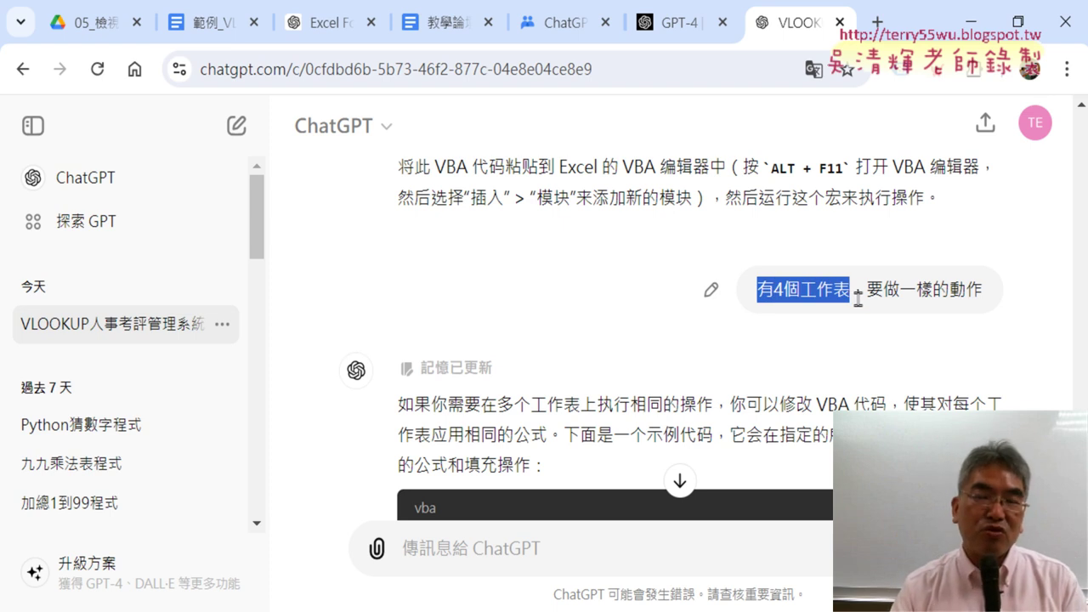
pyautogui.click(792, 281)
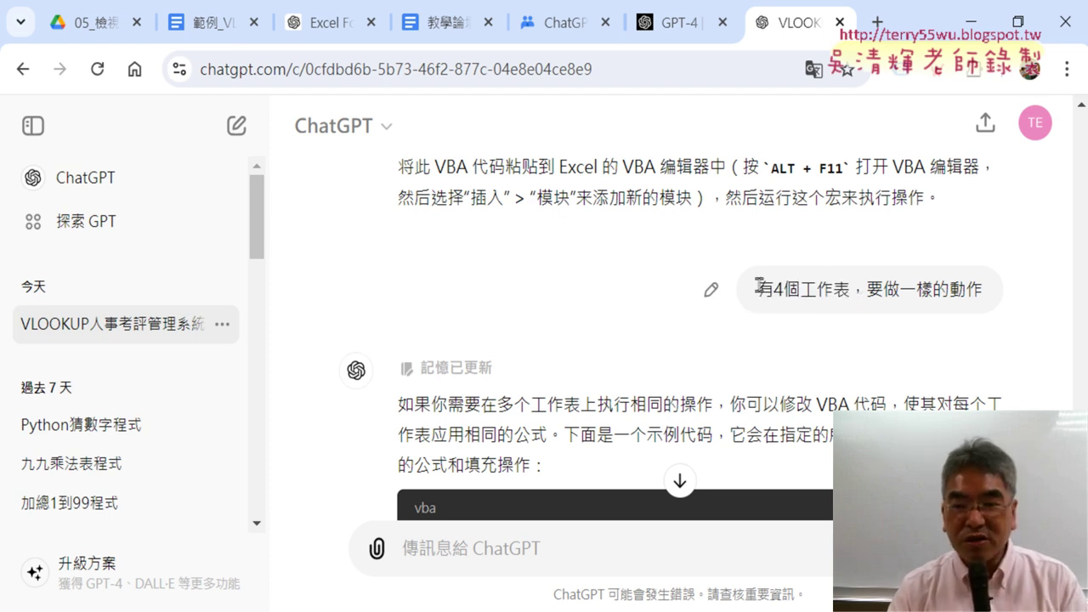
pyautogui.moveTo(759, 289); pyautogui.dragTo(988, 298)
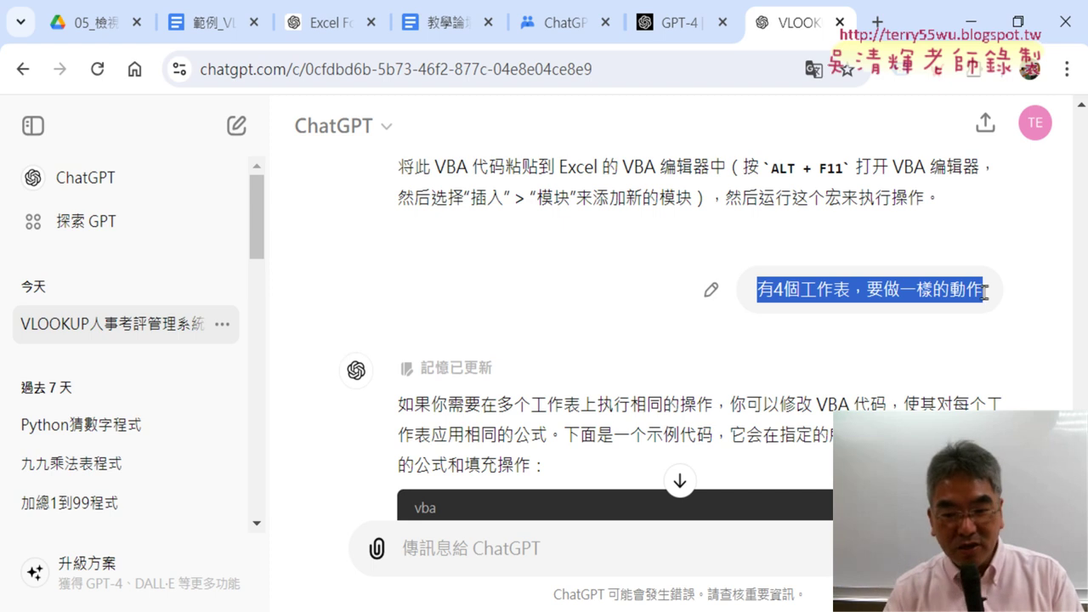
pyautogui.hotkey('alt', 'Tab')
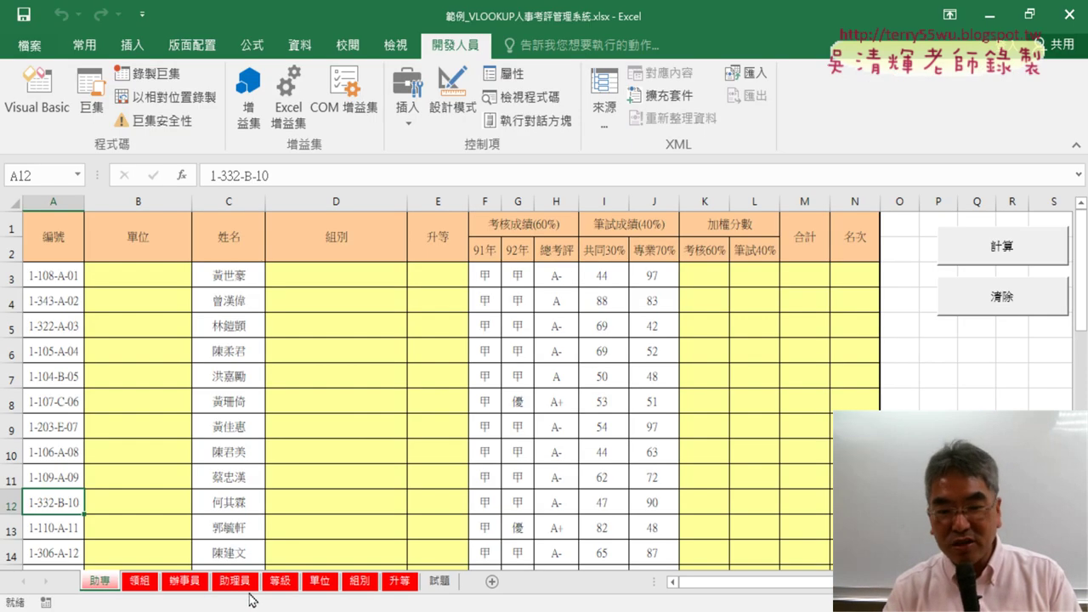
pyautogui.click(991, 15)
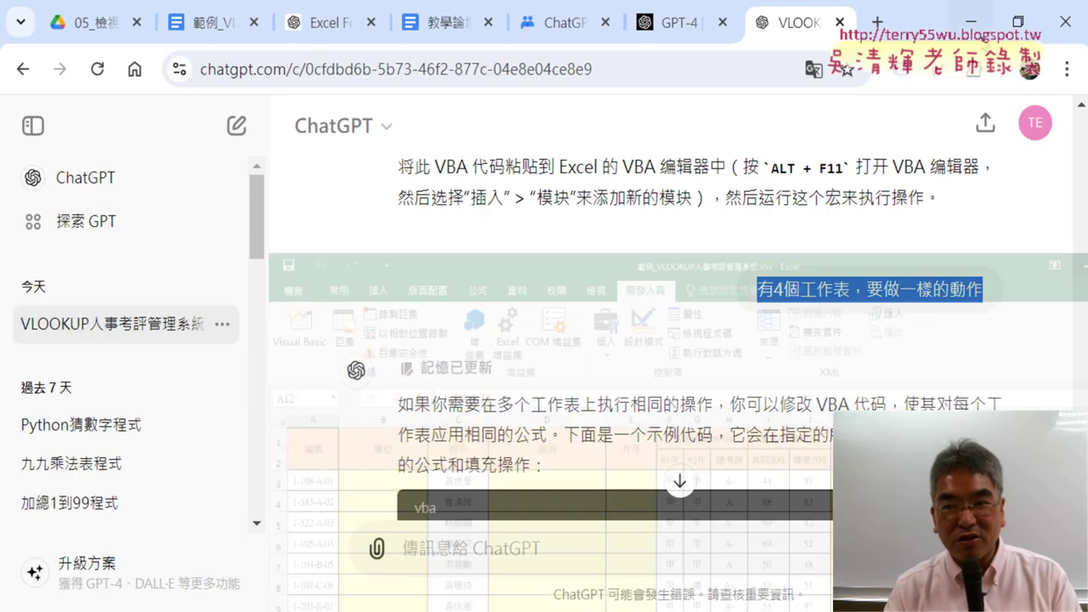
pyautogui.moveTo(759, 287); pyautogui.dragTo(849, 287)
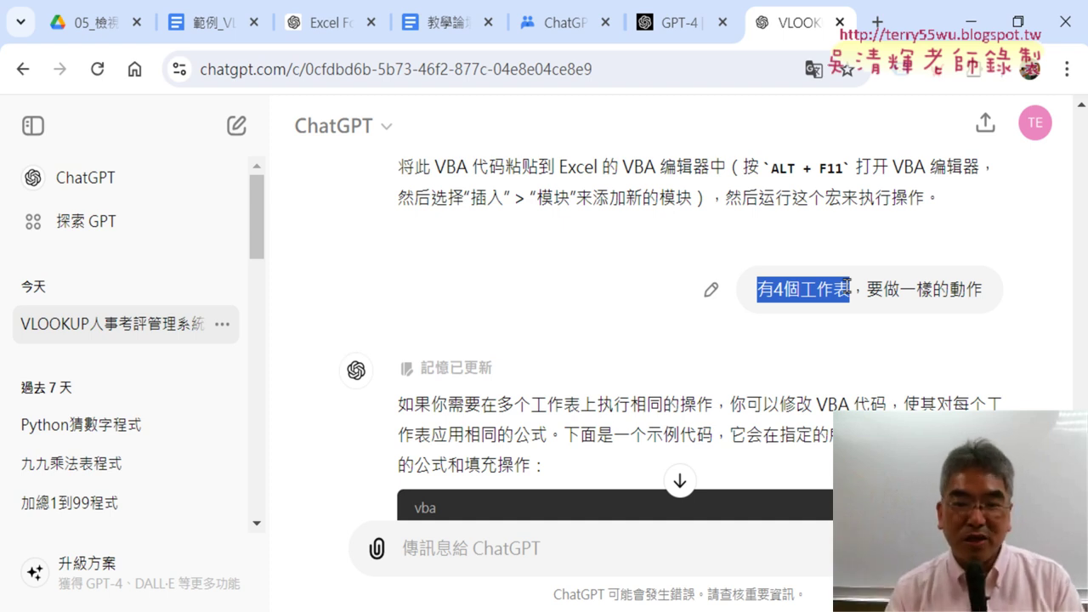
# Highlight sheetNames and the Sheet1 placeholder in ChatGPT's generated macro.
pyautogui.scroll(-1, 583, 290)
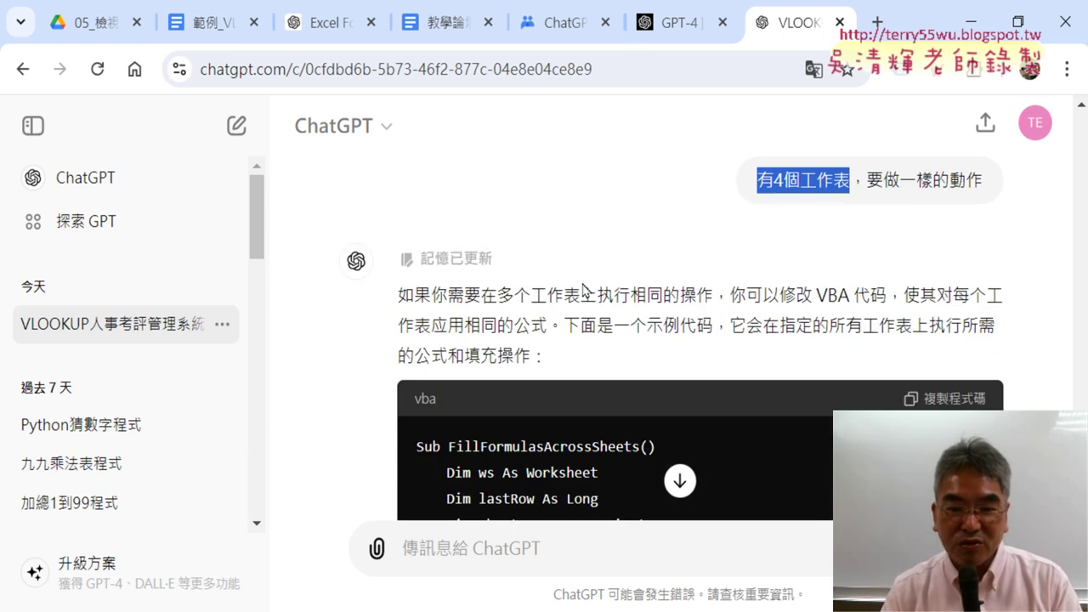
pyautogui.scroll(-2, 583, 290)
pyautogui.scroll(-1, 583, 290)
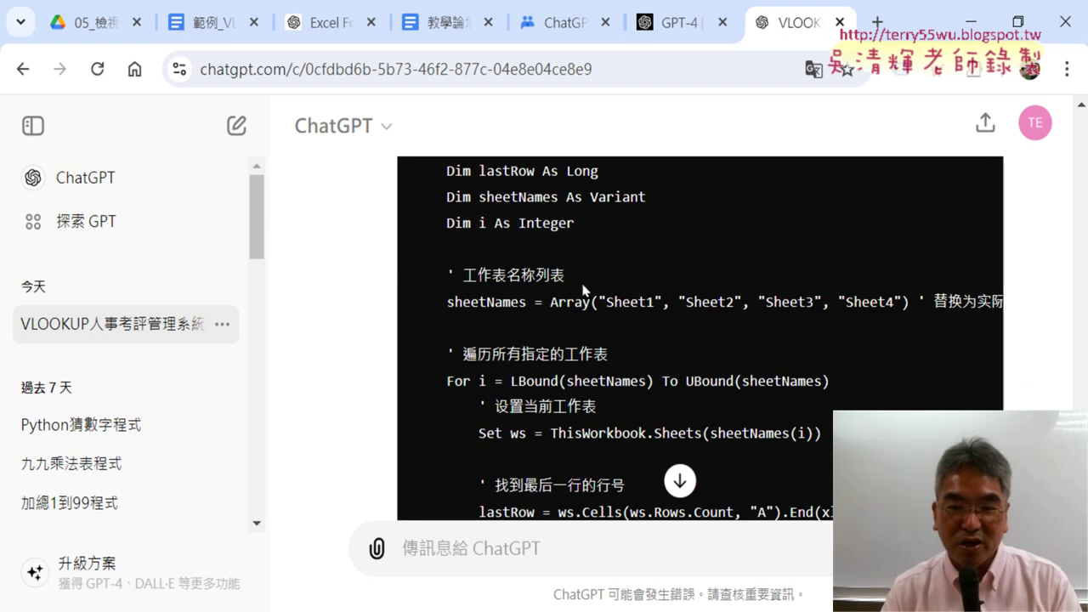
pyautogui.scroll(1, 501, 297)
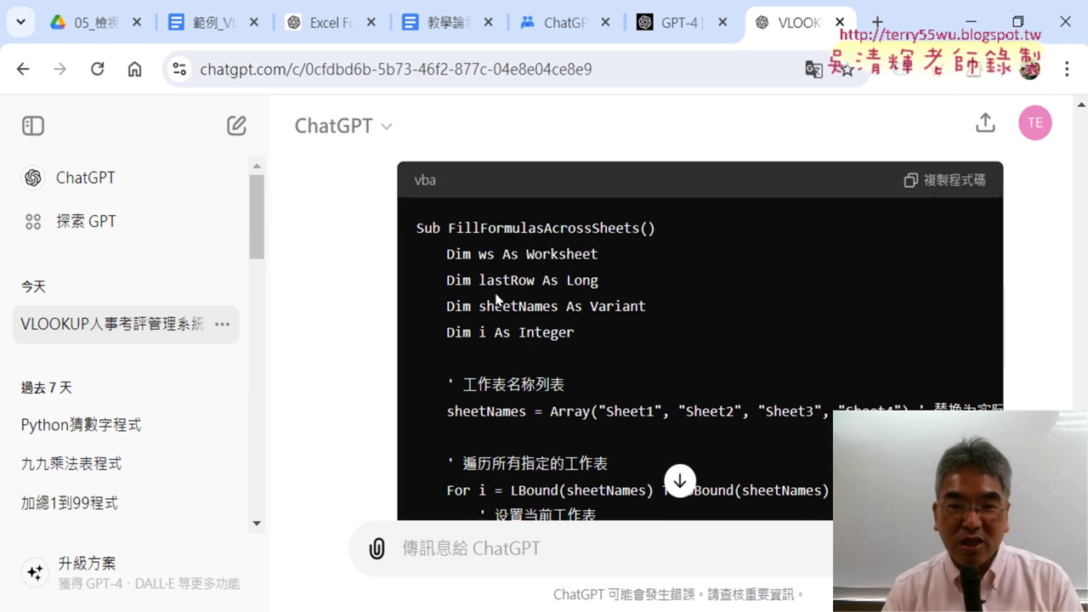
pyautogui.scroll(-1, 498, 298)
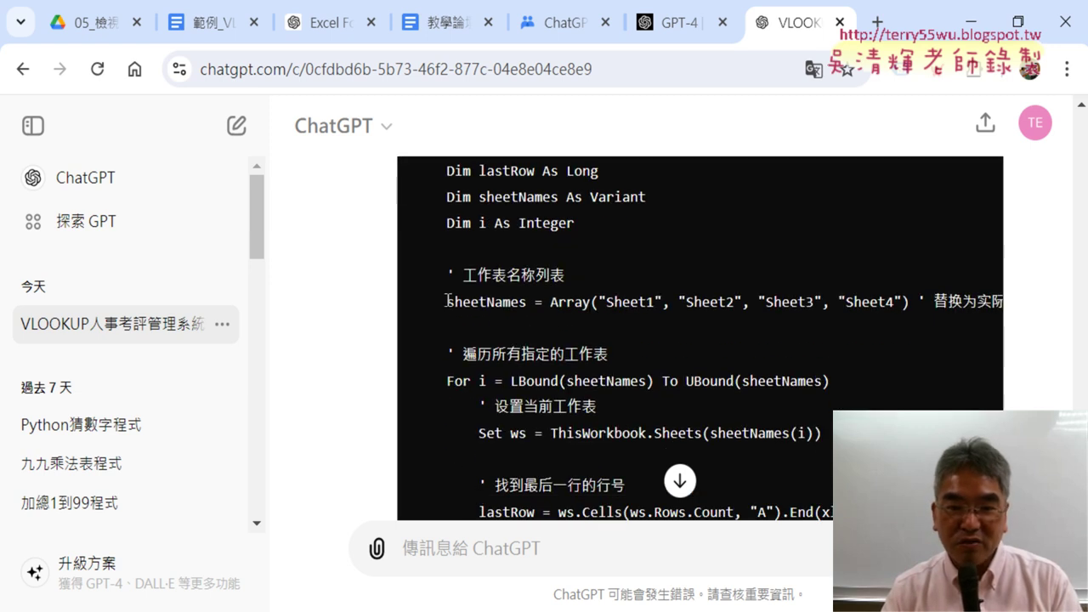
pyautogui.moveTo(448, 301); pyautogui.dragTo(527, 302)
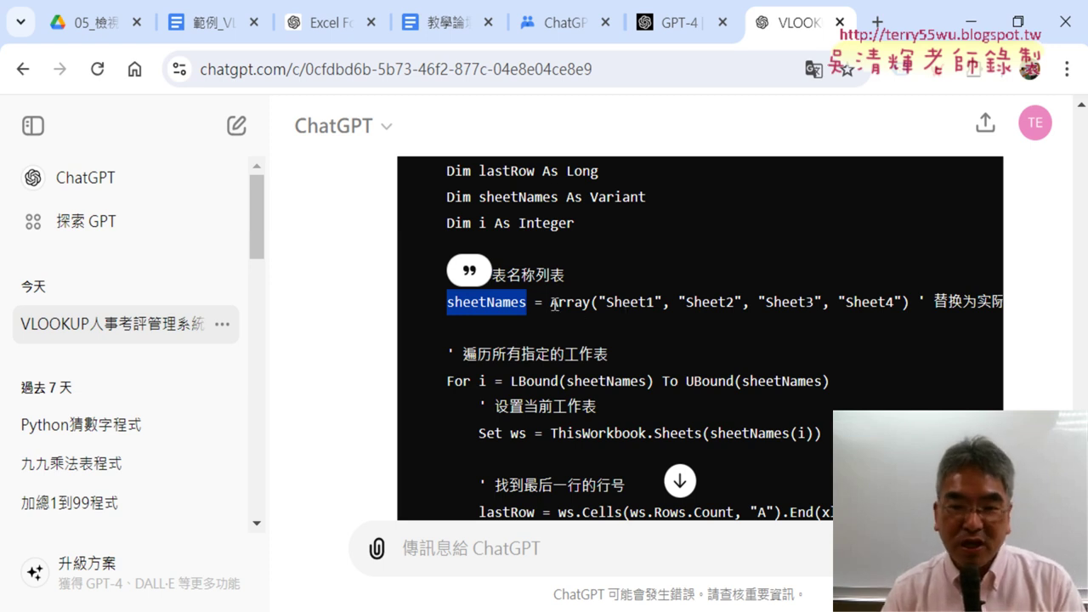
pyautogui.moveTo(551, 303); pyautogui.dragTo(649, 302)
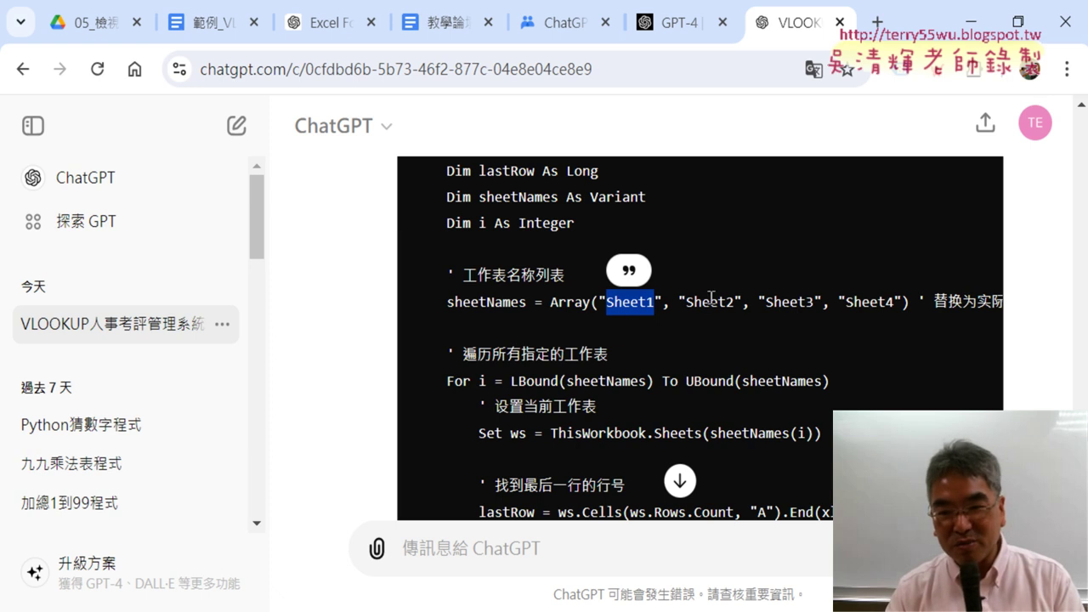
# Compare against the workbook's sheets in Excel, then go to the Google Docs document with the saved code.
pyautogui.hotkey('alt', 'Tab')
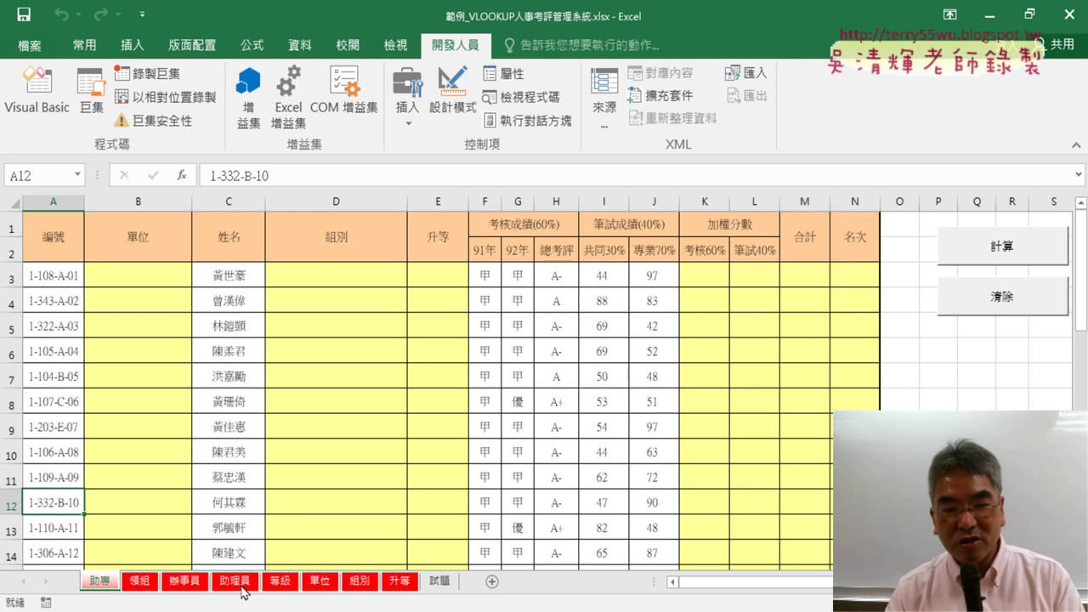
pyautogui.hotkey('alt', 'Tab')
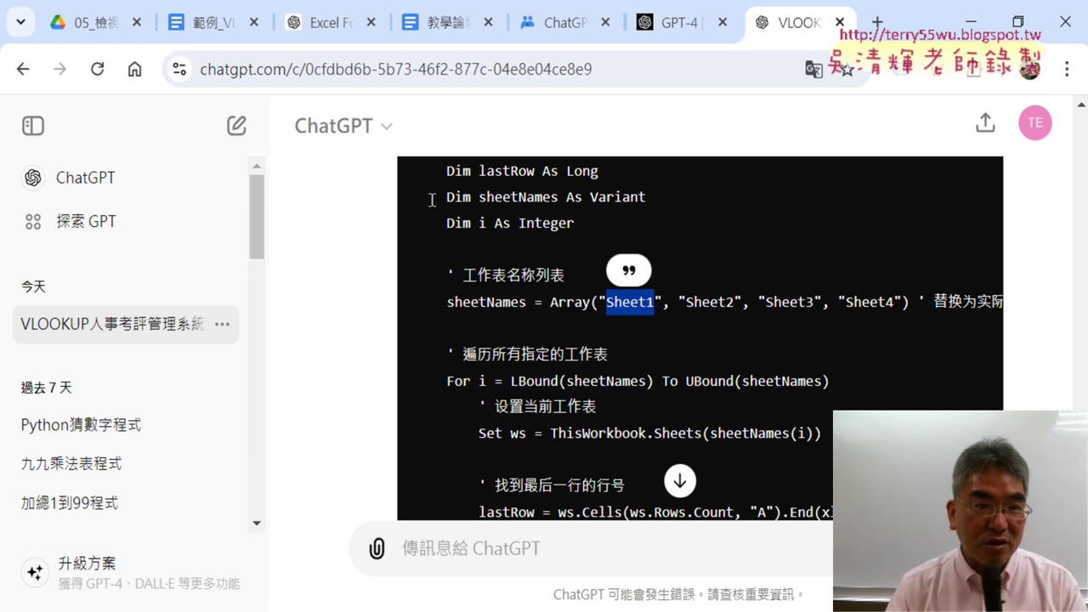
pyautogui.click(204, 23)
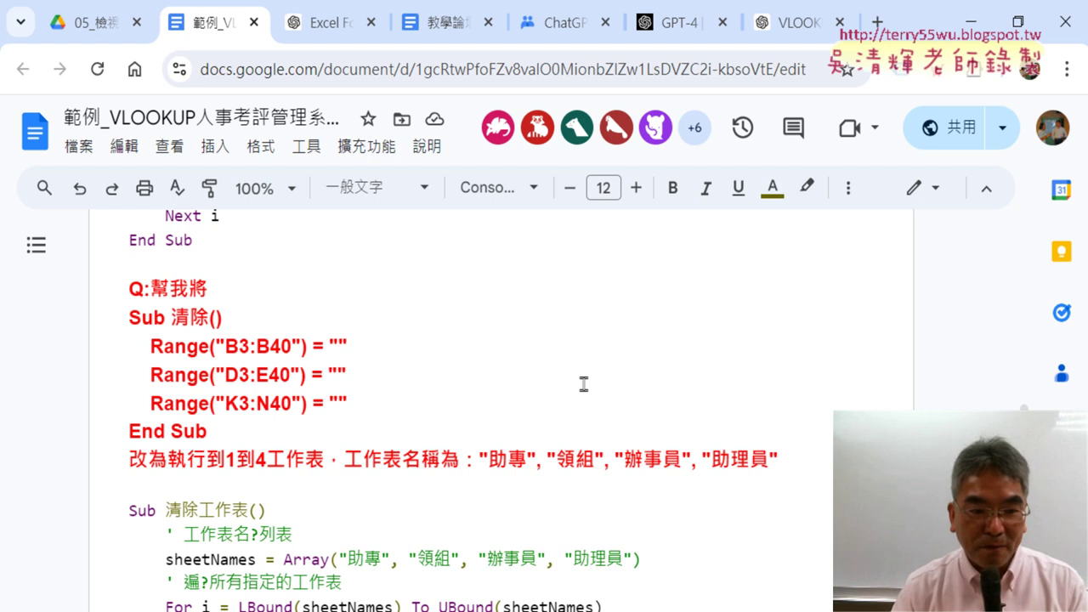
# Point out 助專 and 助理員 in the sheet array, then select the whole FillFormulasAcrossSheets macro.
pyautogui.scroll(-2, 584, 384)
pyautogui.scroll(3, 584, 384)
pyautogui.scroll(3, 584, 384)
pyautogui.scroll(3, 584, 385)
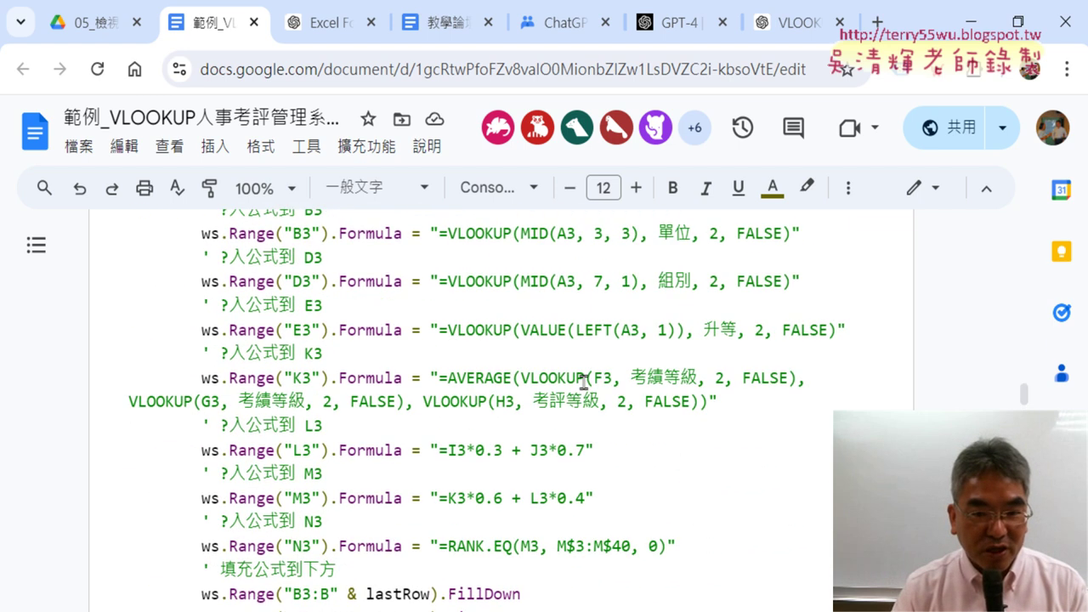
pyautogui.scroll(2, 584, 385)
pyautogui.scroll(2, 584, 384)
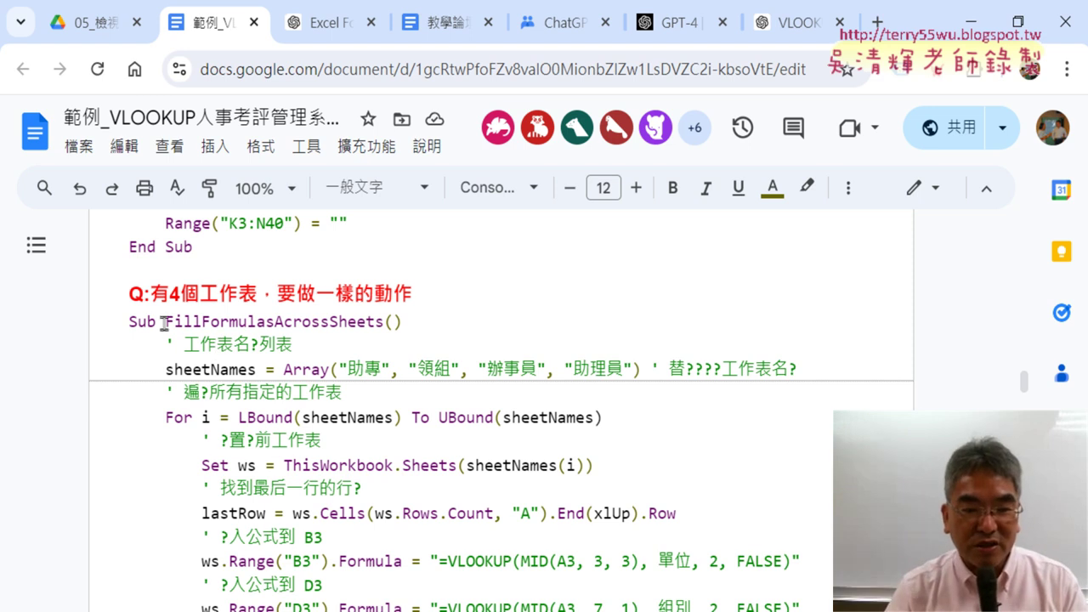
pyautogui.moveTo(351, 369); pyautogui.dragTo(377, 366)
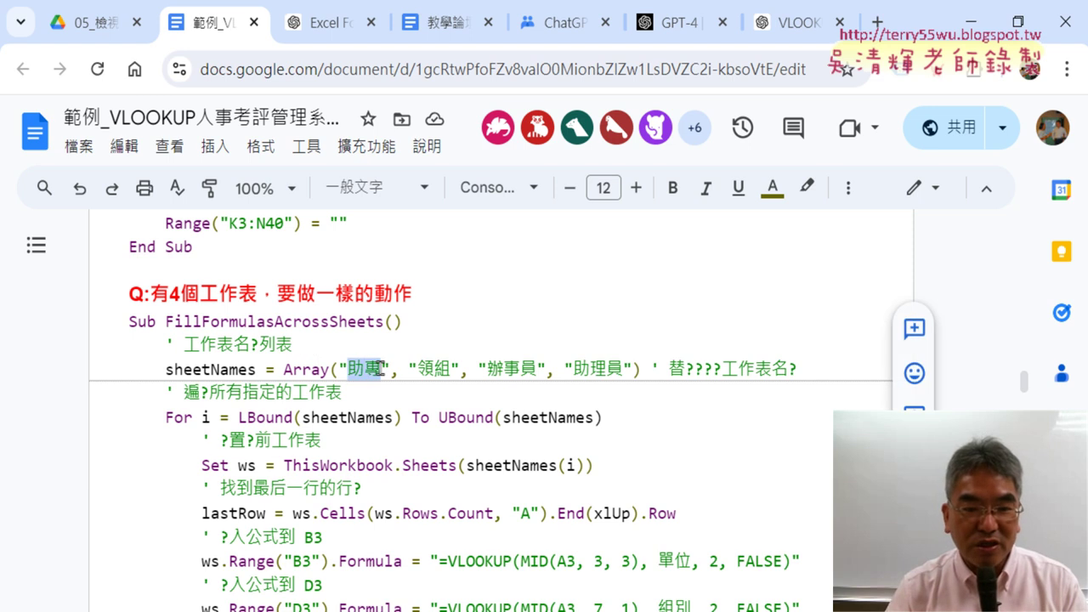
pyautogui.click(429, 372)
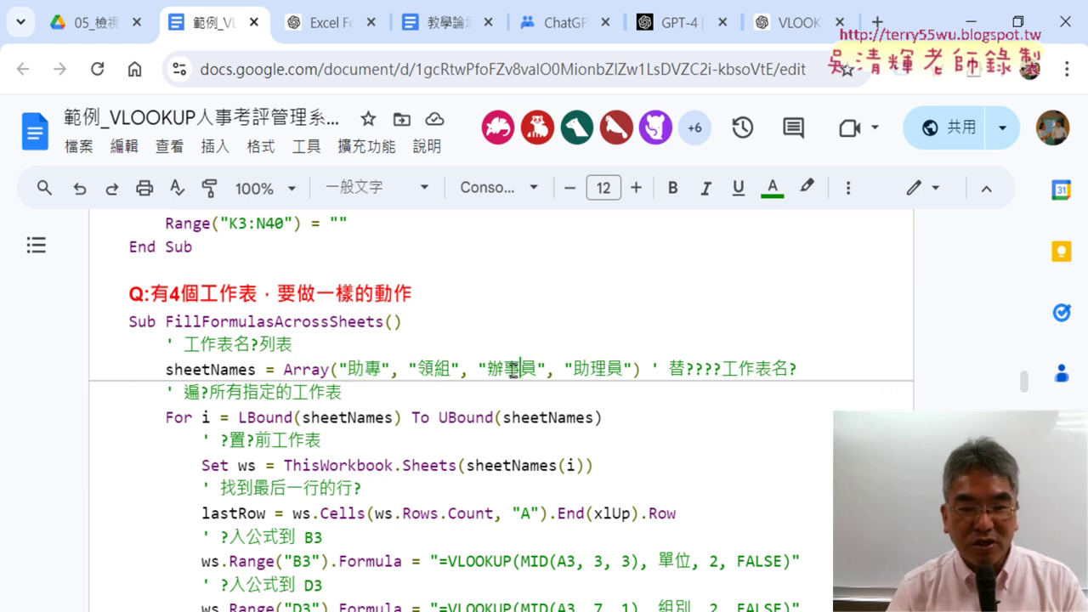
pyautogui.click(606, 369)
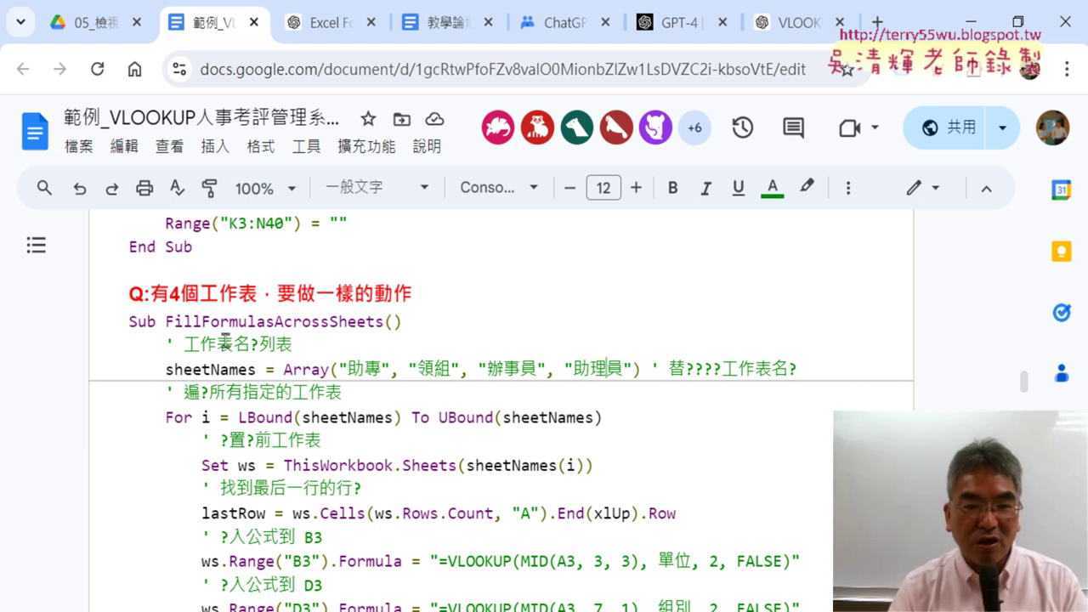
pyautogui.moveTo(128, 321); pyautogui.dragTo(595, 611)
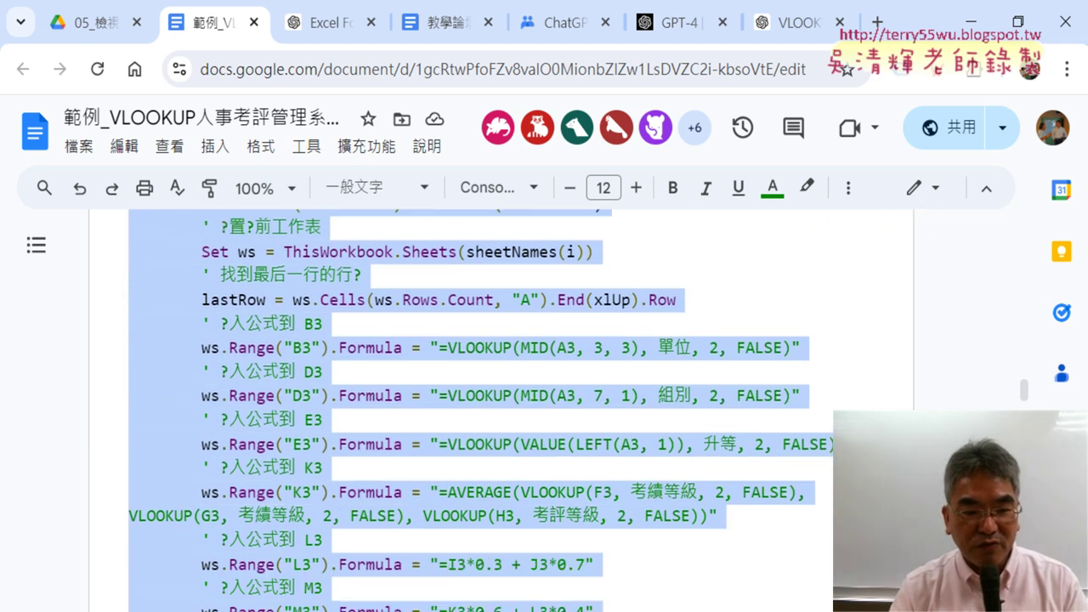
pyautogui.moveTo(595, 610); pyautogui.dragTo(437, 479)
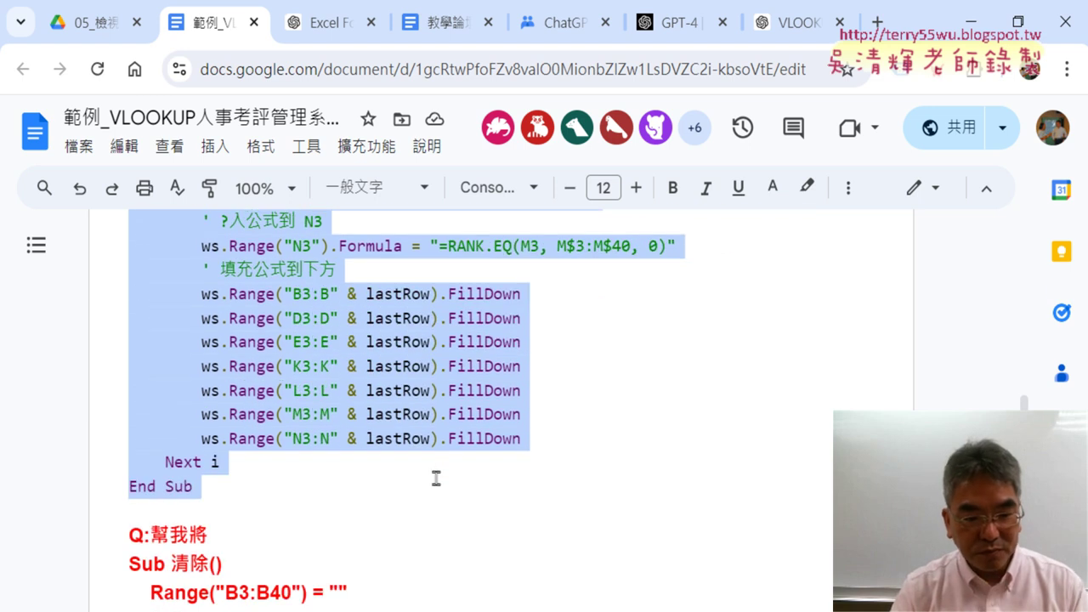
# Paste the copied macro into Module1 on the blank line after the 清除 sub's End Sub.
pyautogui.hotkey('alt', 'Tab')
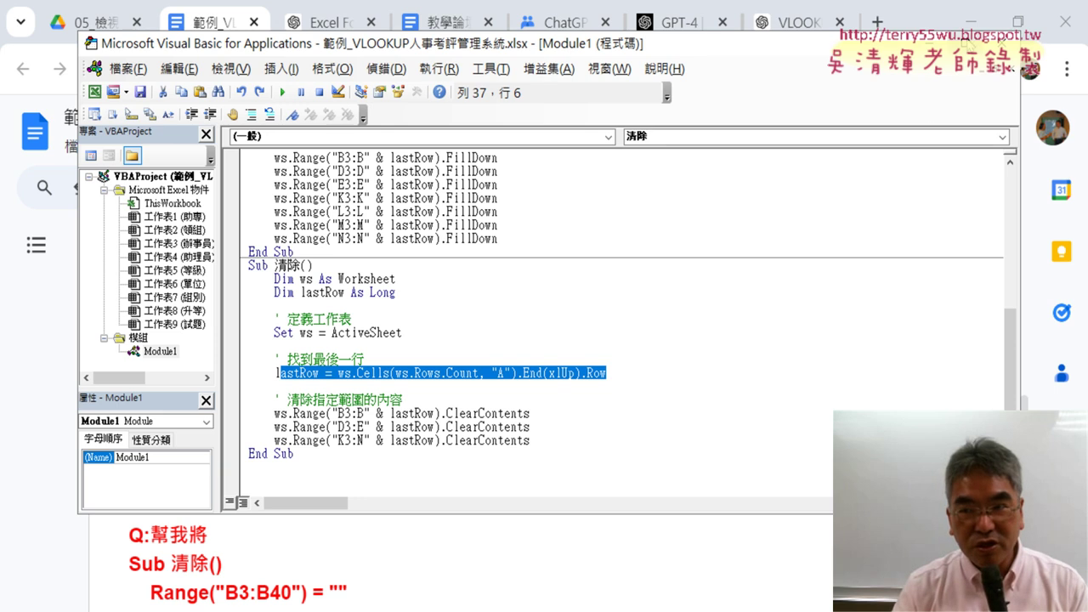
pyautogui.click(972, 21)
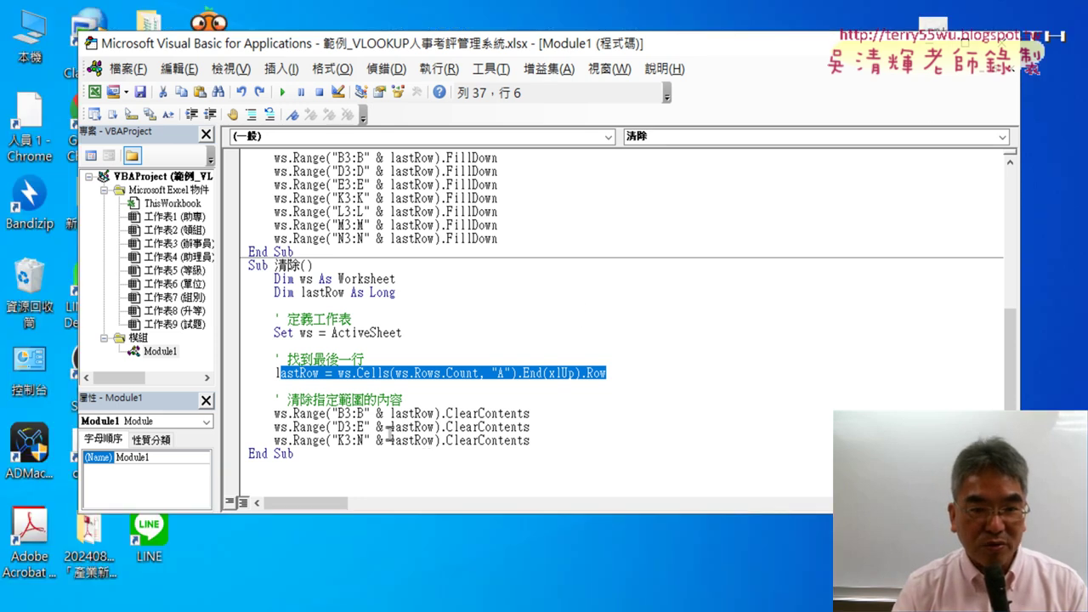
pyautogui.scroll(2, 390, 434)
pyautogui.scroll(-2, 389, 434)
pyautogui.click(280, 467)
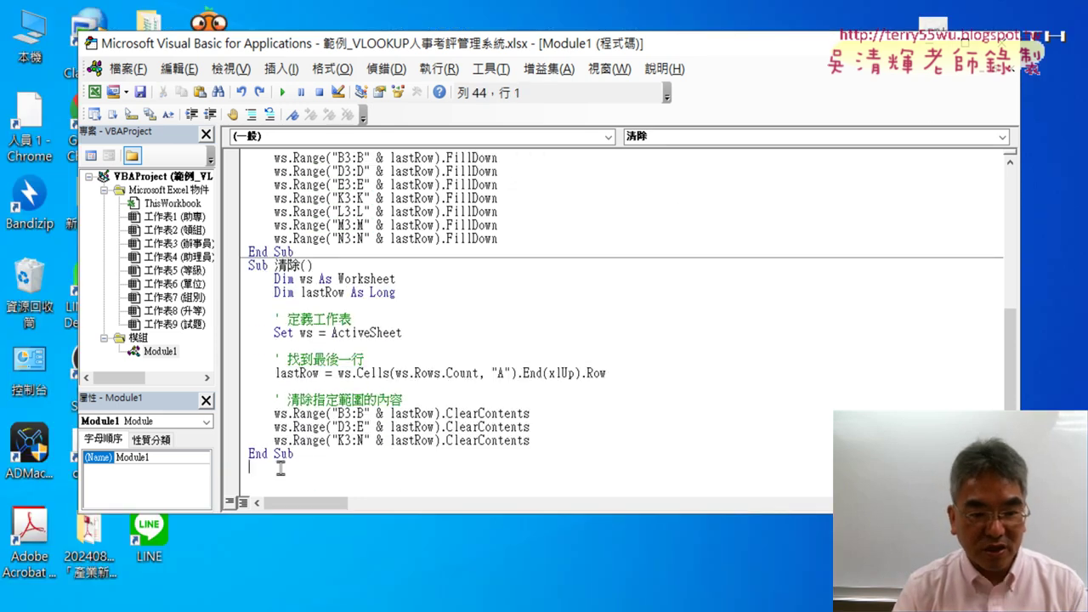
pyautogui.hotkey('ctrl', 'v')
pyautogui.scroll(3, 420, 464)
# Replace the macro name FillFormulasAcrossSheets with 計算全部.
pyautogui.scroll(3, 420, 464)
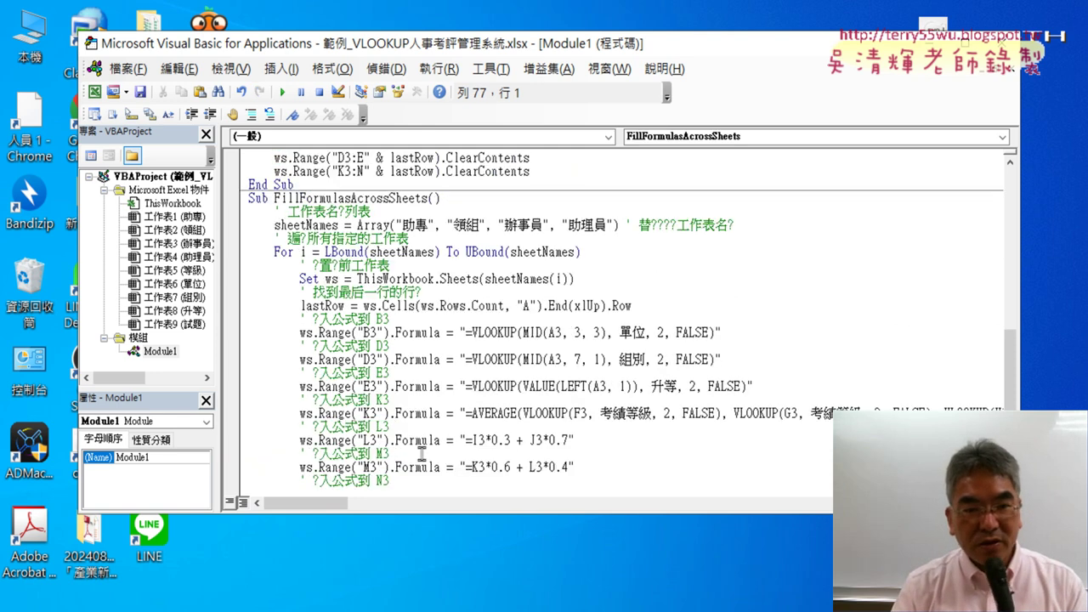
pyautogui.scroll(2, 421, 455)
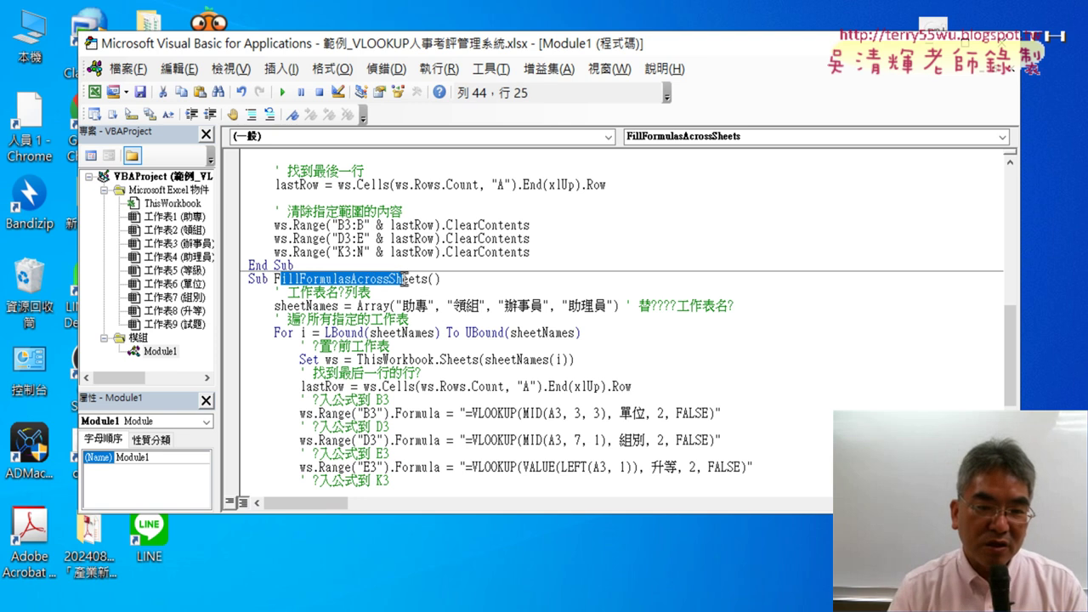
pyautogui.moveTo(275, 279)
pyautogui.mouseDown()
pyautogui.moveTo(429, 279)
pyautogui.moveTo(275, 287)
pyautogui.mouseUp()
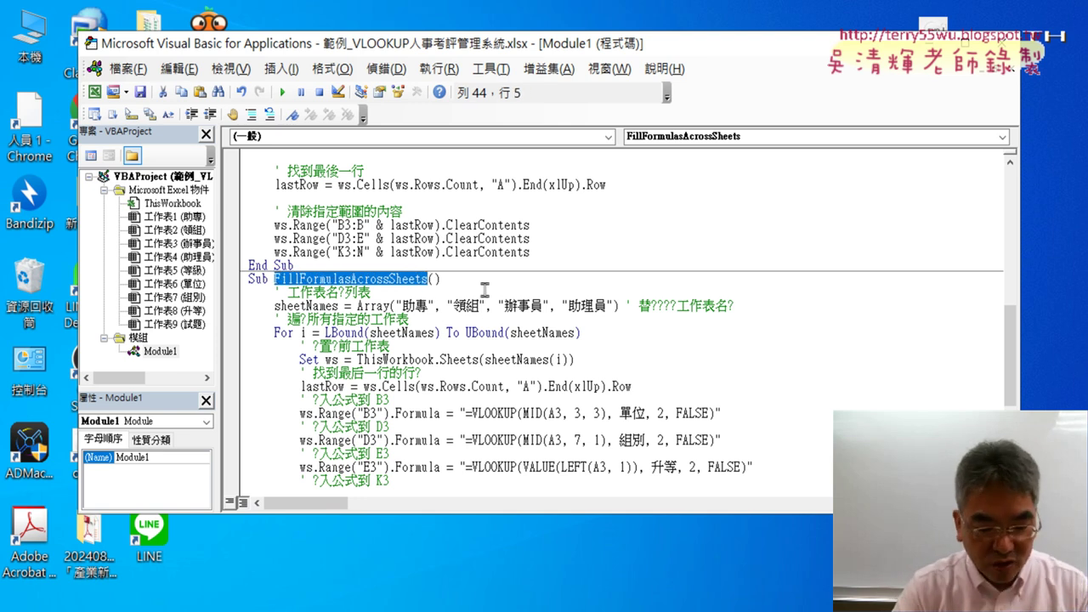
pyautogui.write('g')
pyautogui.press('BackSpace')
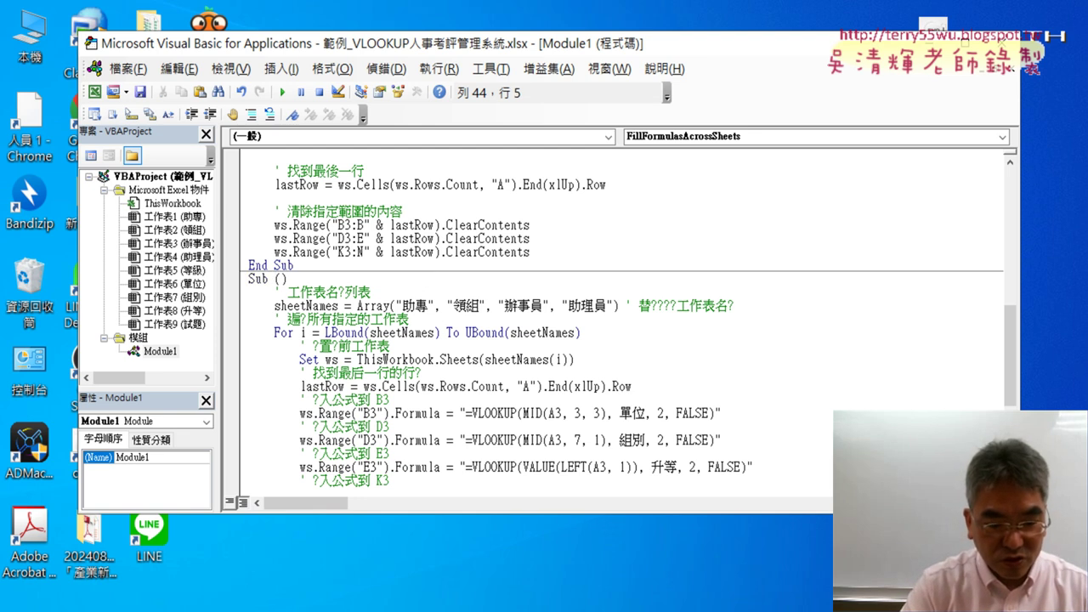
pyautogui.write('計算')
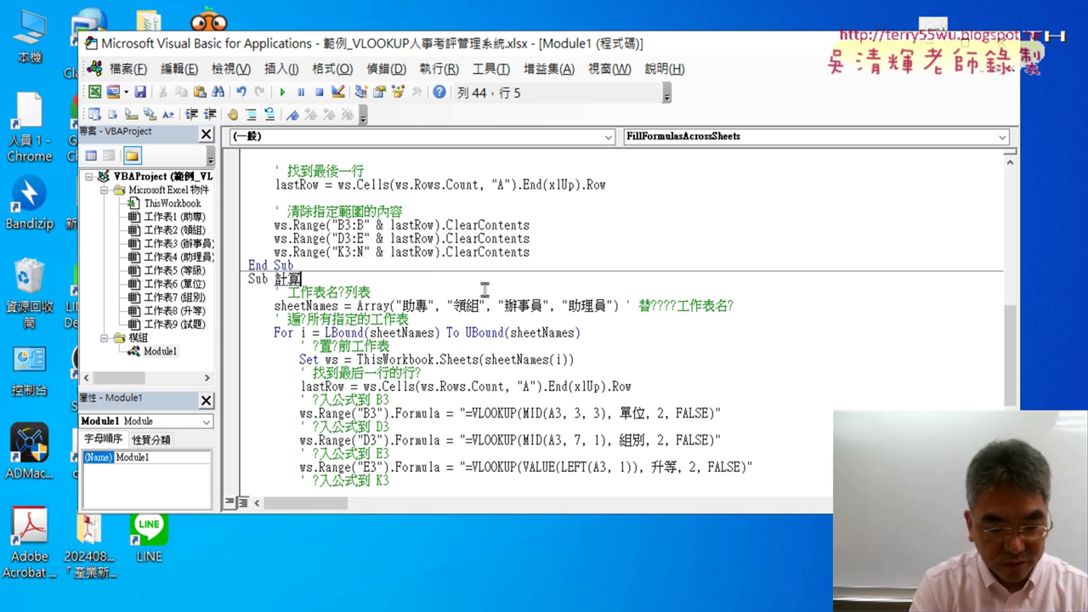
pyautogui.write('ㄍㄨㄢ')
pyautogui.write('全部(')
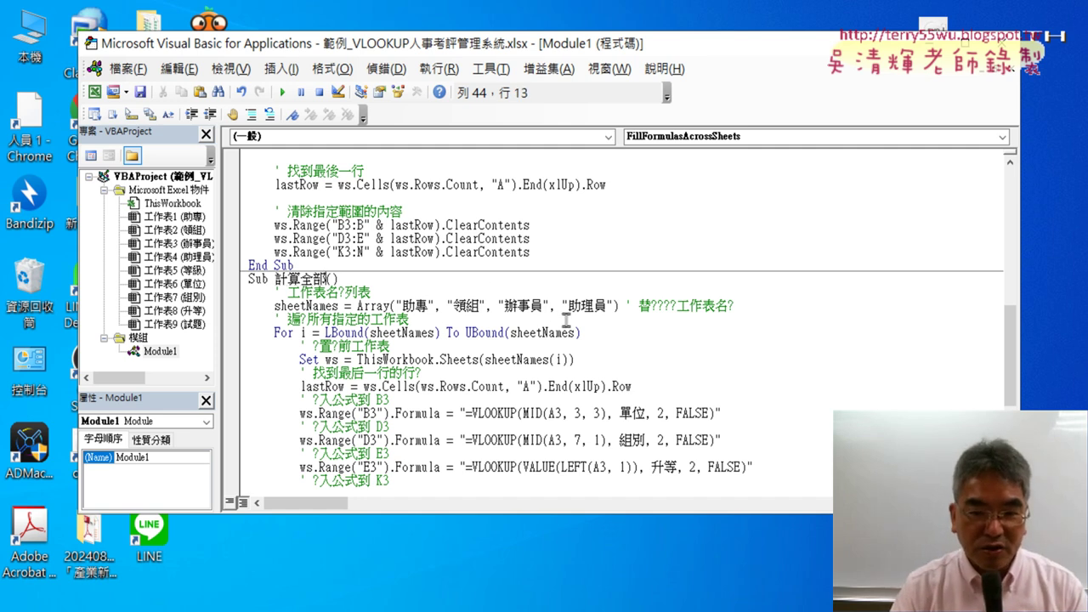
# Review the RANK range's fixed row 40 and the lastRow variable in the macro.
pyautogui.scroll(-2, 567, 320)
pyautogui.scroll(-1, 567, 320)
pyautogui.scroll(-1, 582, 318)
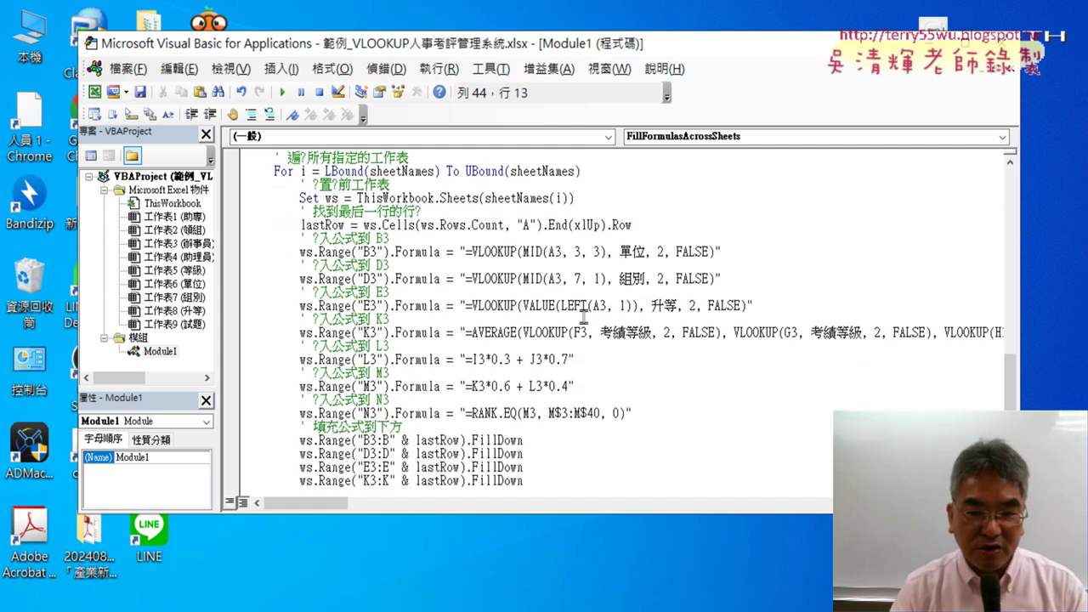
pyautogui.scroll(-1, 584, 318)
pyautogui.scroll(-1, 584, 318)
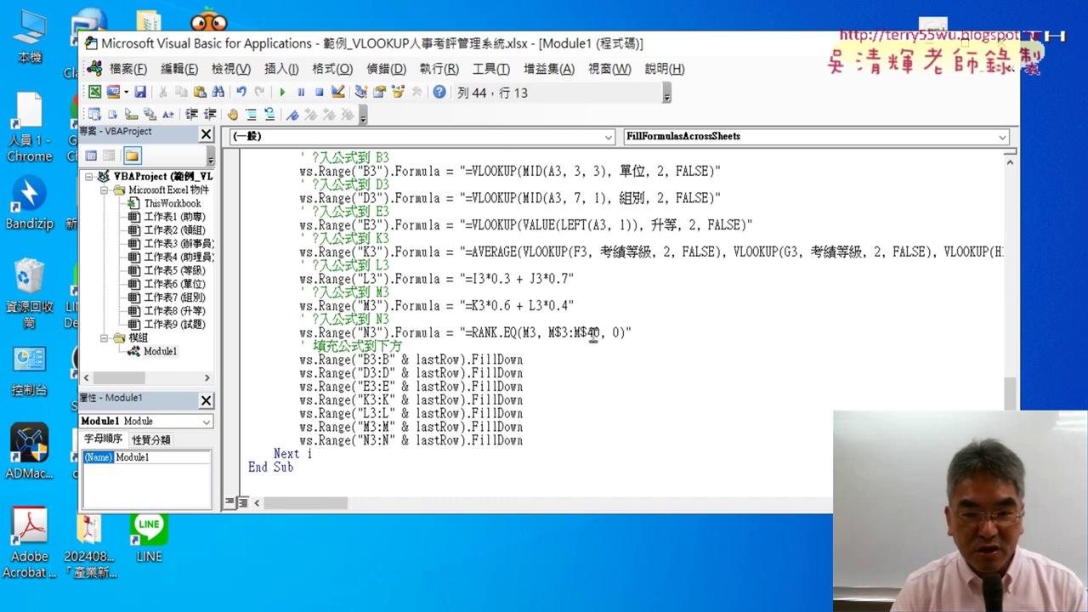
pyautogui.doubleClick(593, 332)
pyautogui.scroll(2, 773, 346)
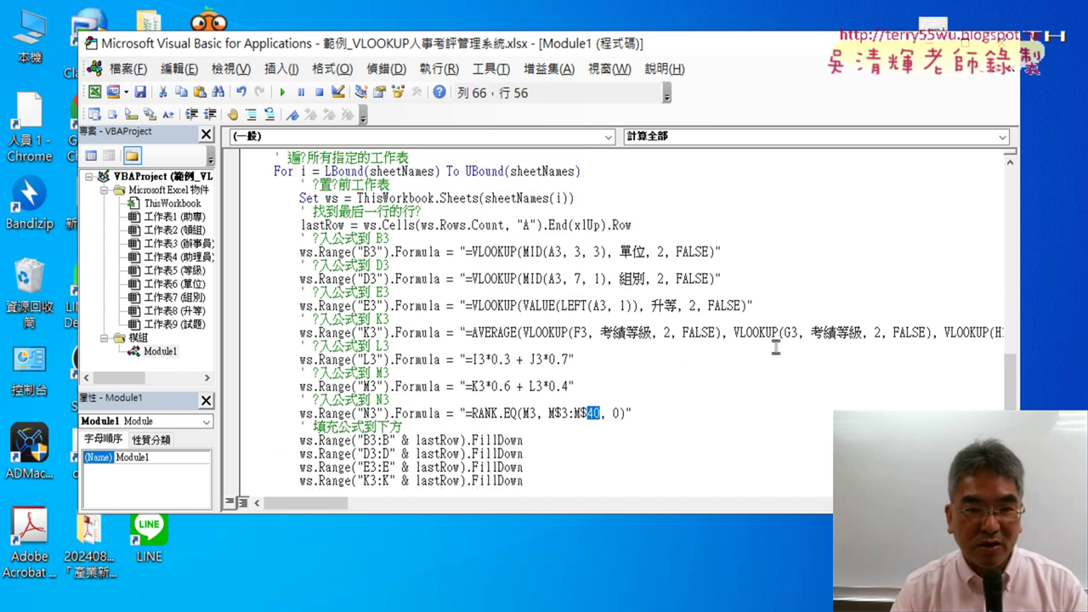
pyautogui.scroll(1, 773, 347)
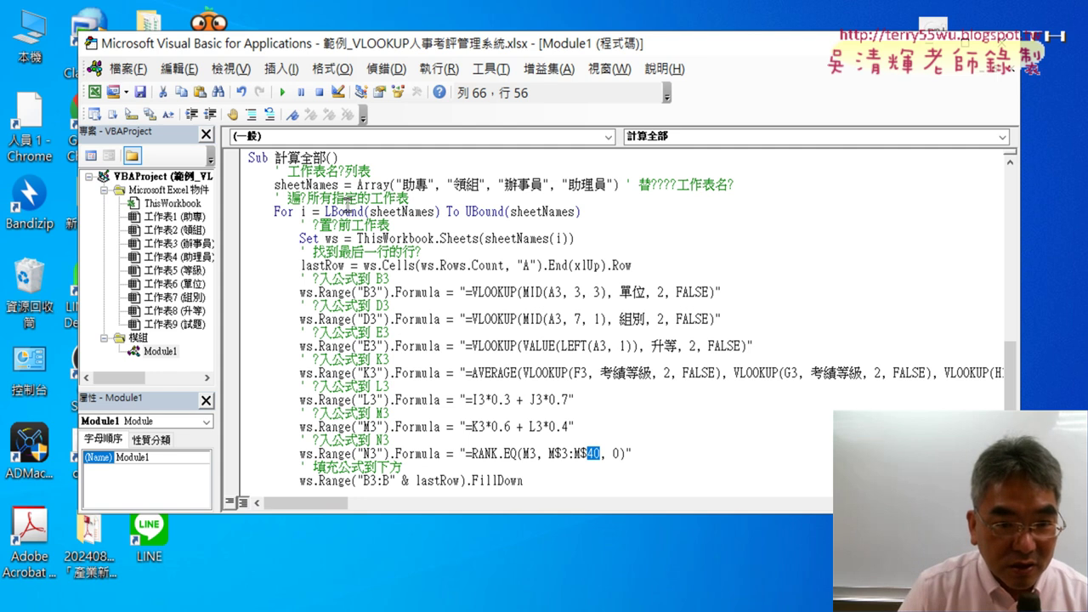
pyautogui.click(345, 266)
pyautogui.doubleClick(344, 265)
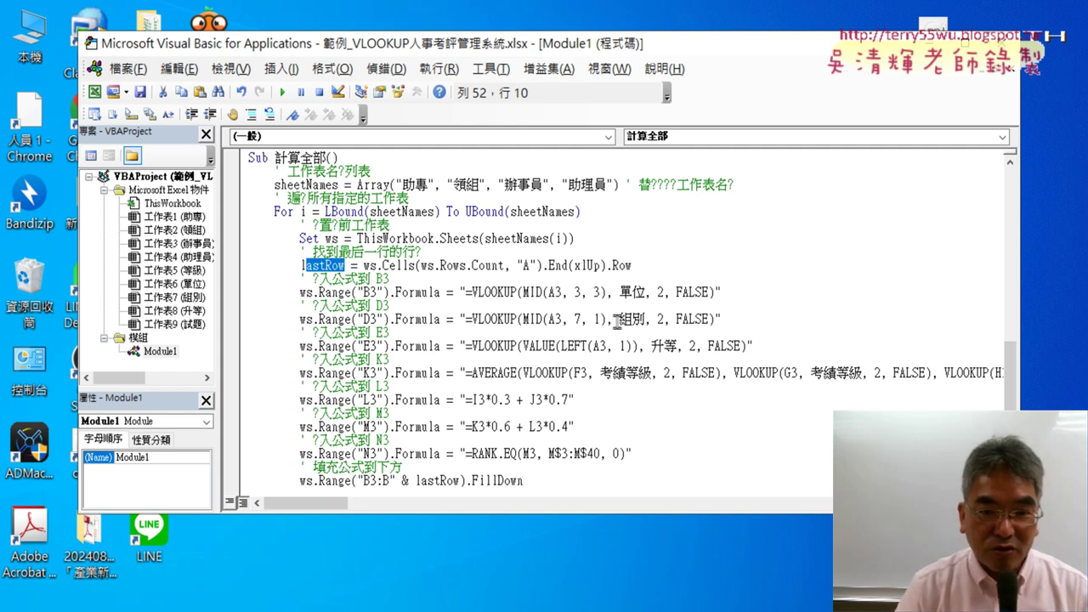
pyautogui.scroll(-1, 617, 323)
# Replace the fixed row 40 in the N3 RANK.EQ range with " & lastRow & ".
pyautogui.doubleClick(593, 413)
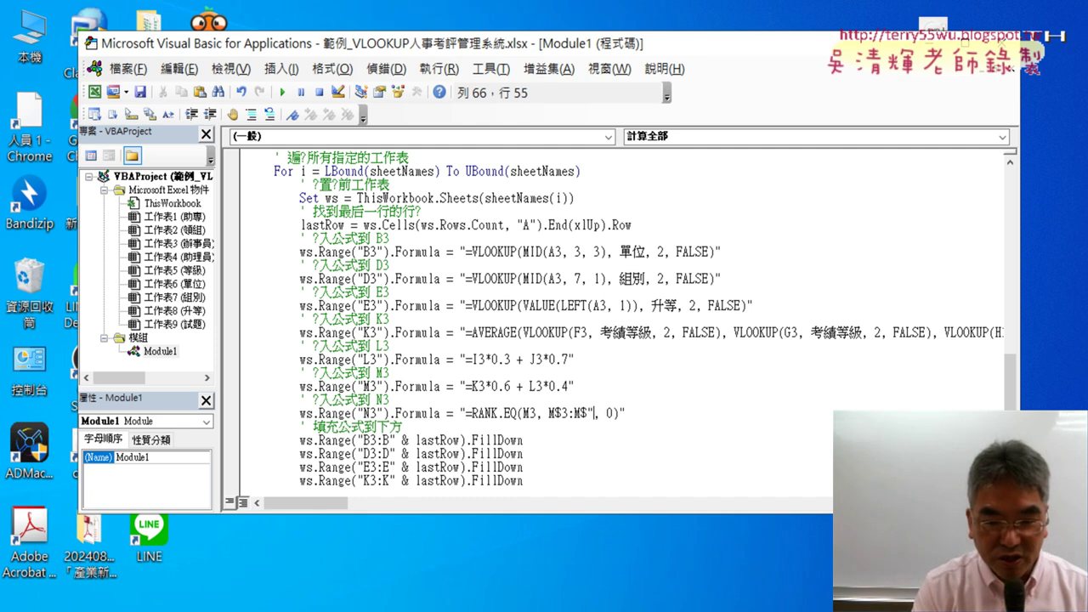
pyautogui.write('"&&"')
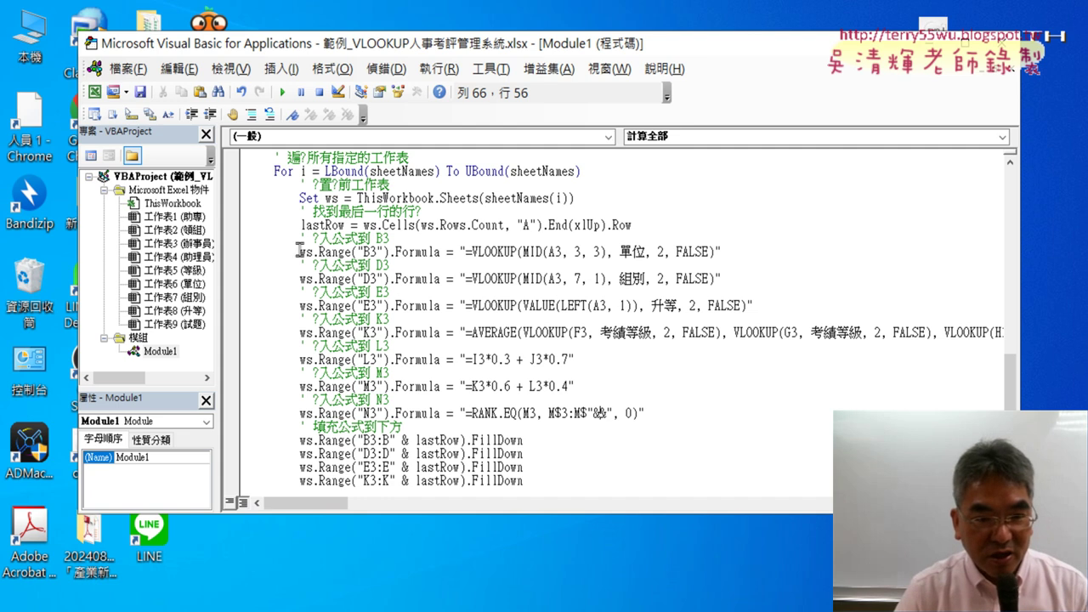
pyautogui.click(344, 231)
pyautogui.press('Return')
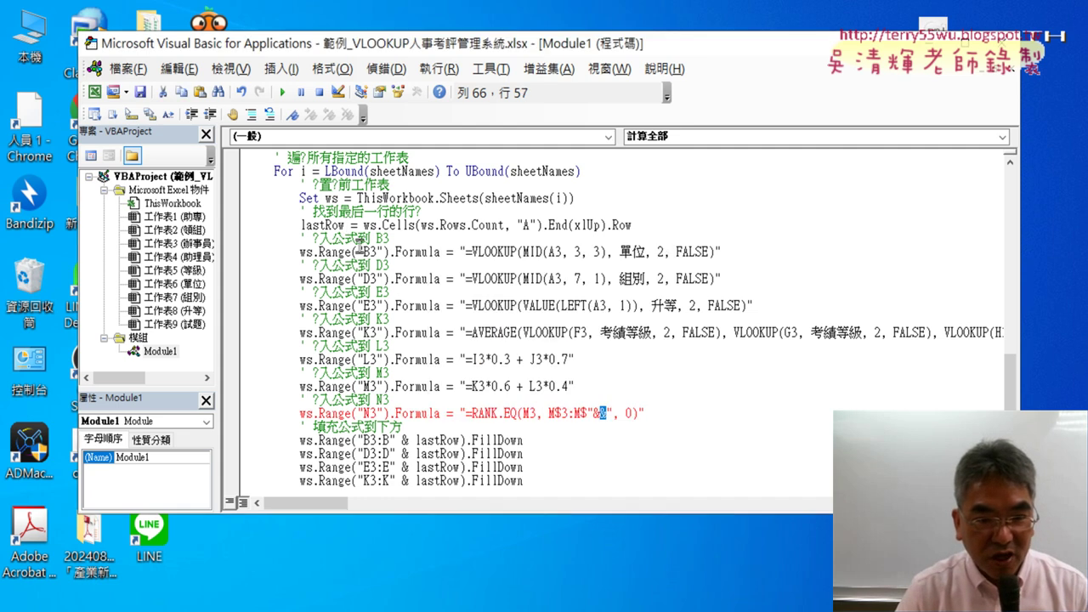
pyautogui.moveTo(345, 225); pyautogui.dragTo(302, 226)
pyautogui.hotkey('ctrl', 'c')
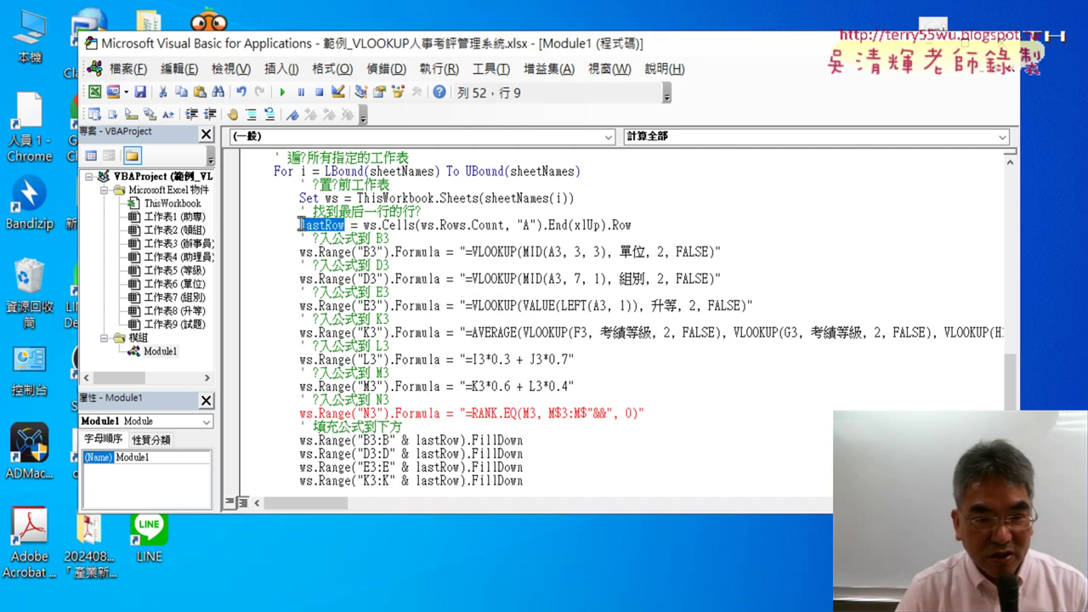
pyautogui.click(600, 414)
pyautogui.hotkey('ctrl', 'v')
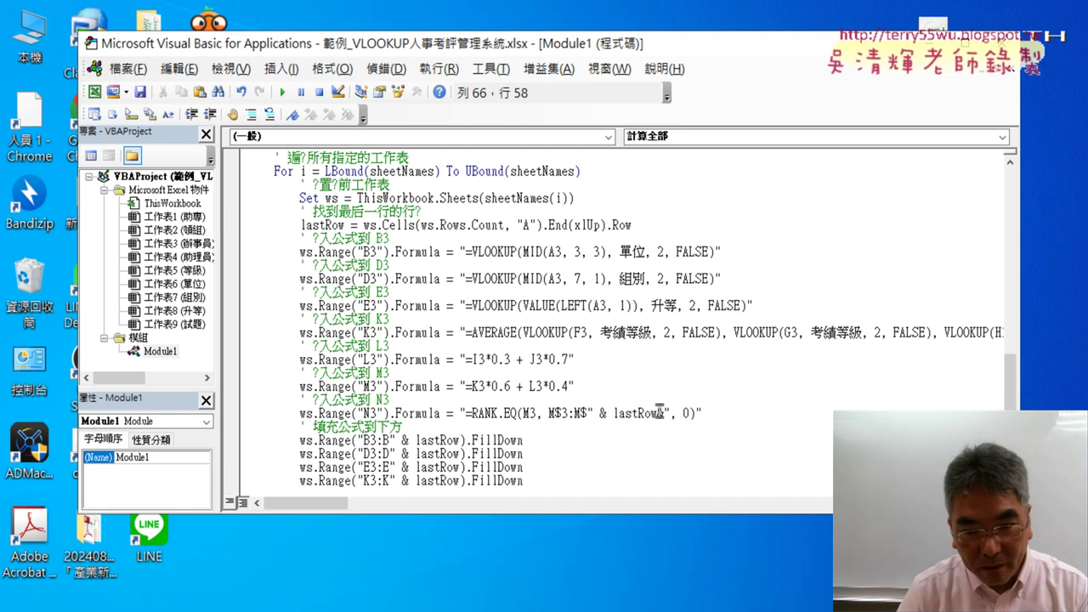
pyautogui.write('&')
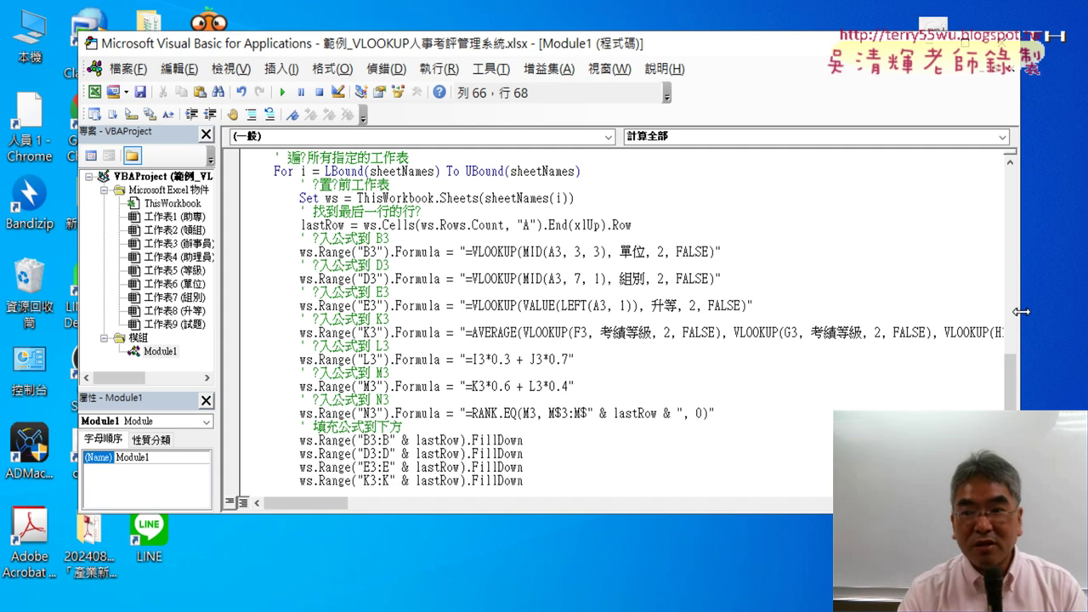
pyautogui.scroll(1, 754, 299)
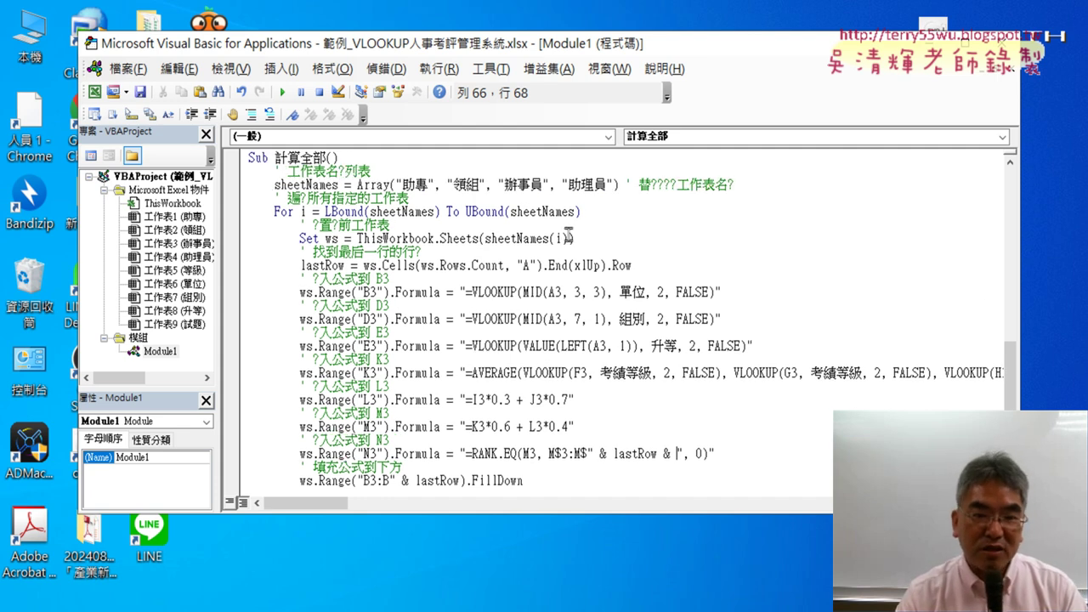
pyautogui.moveTo(251, 185); pyautogui.dragTo(735, 186)
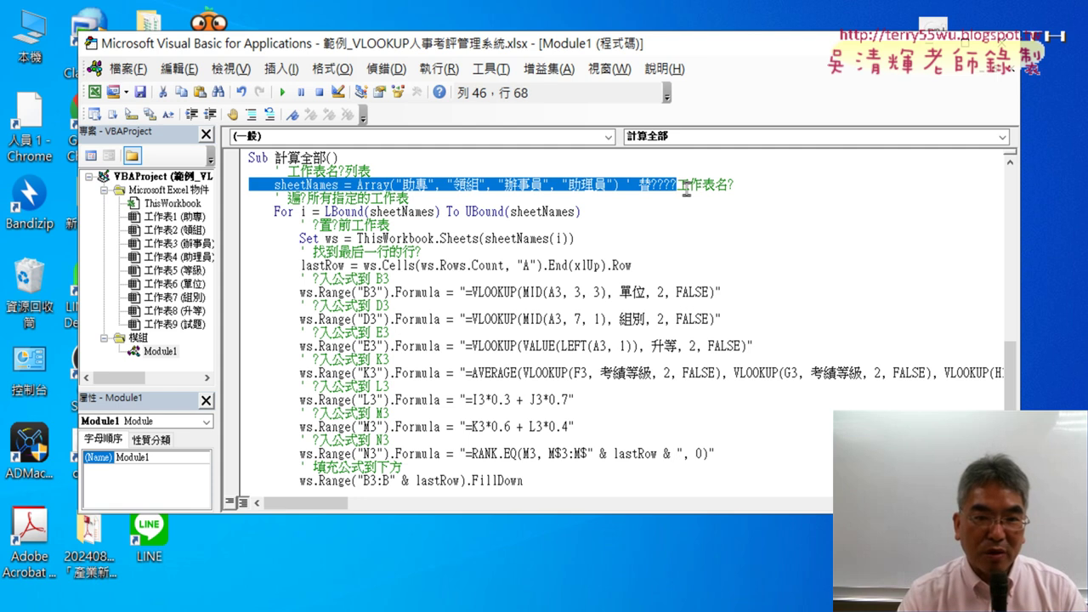
pyautogui.moveTo(249, 212); pyautogui.dragTo(634, 214)
pyautogui.click(300, 212)
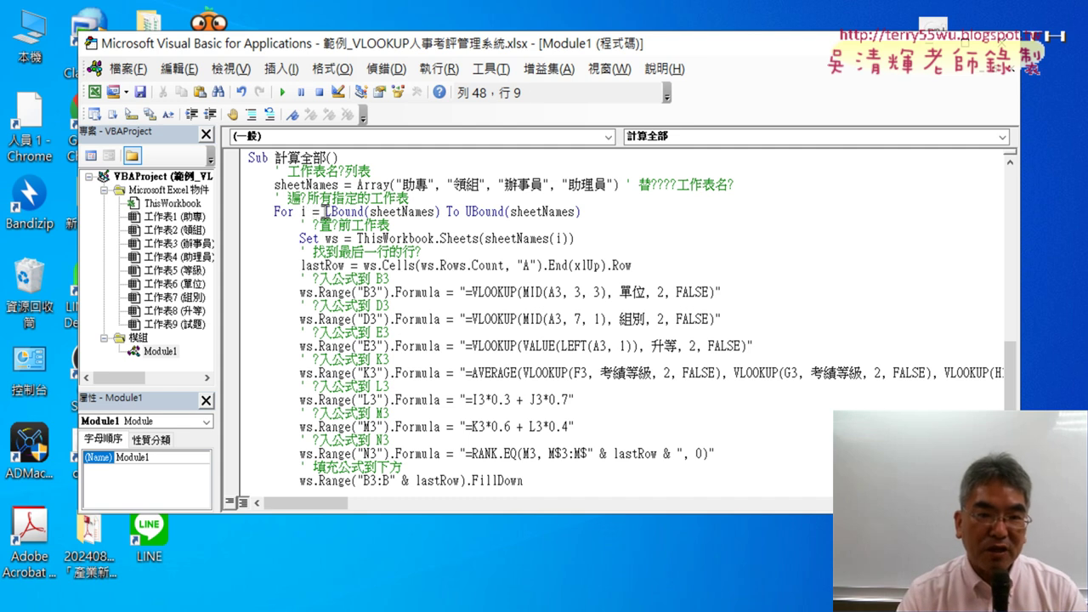
pyautogui.moveTo(325, 211); pyautogui.dragTo(440, 215)
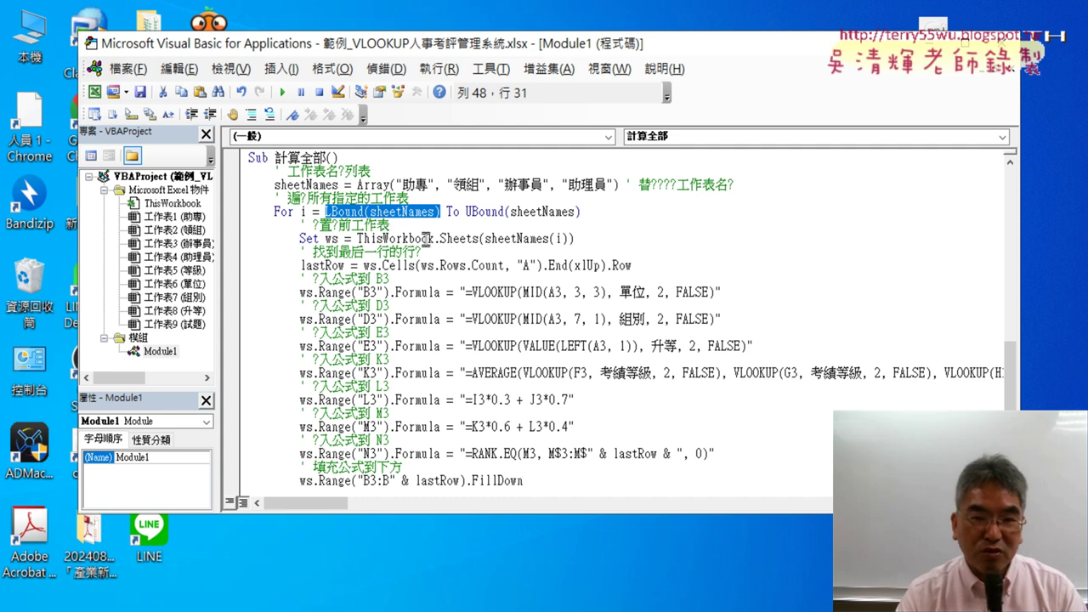
pyautogui.moveTo(575, 239); pyautogui.dragTo(361, 238)
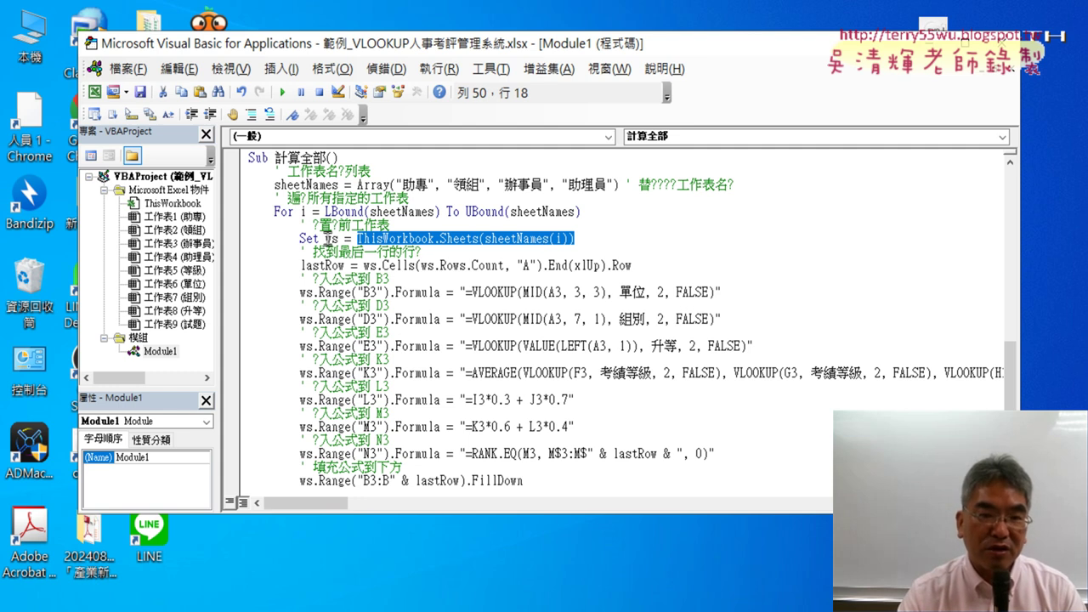
pyautogui.doubleClick(329, 239)
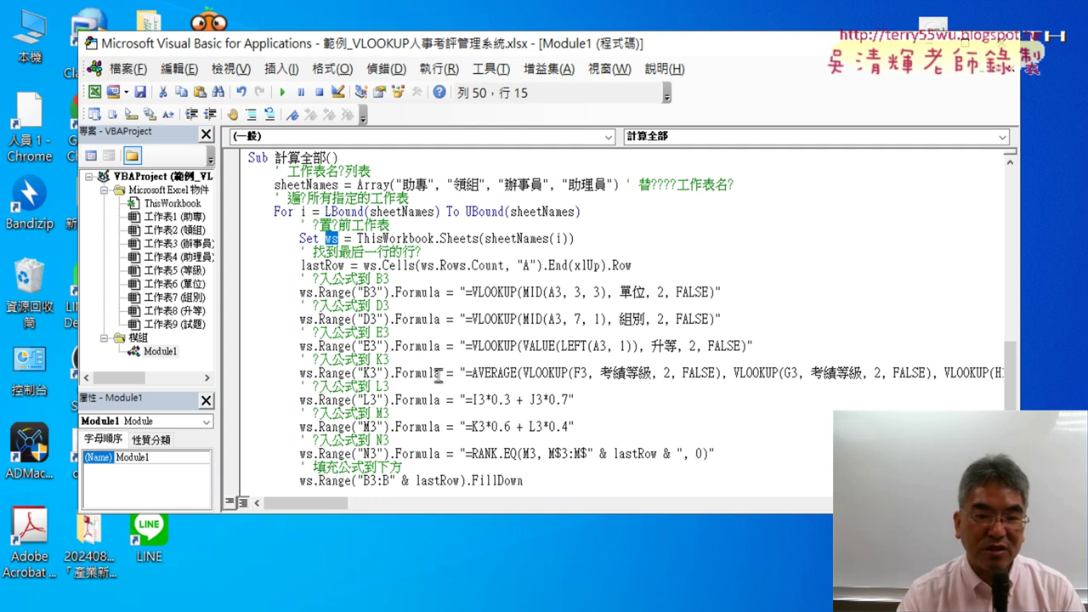
pyautogui.scroll(-3, 439, 375)
pyautogui.scroll(-1, 442, 372)
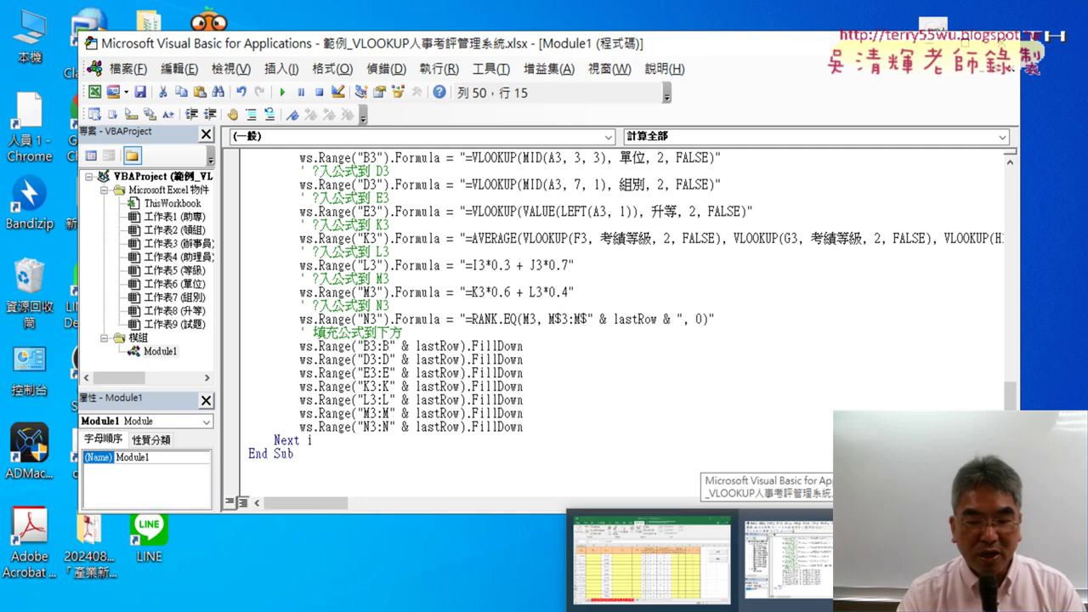
# Bring Excel forward and check the cleared 領組, 辦事員, 助理員 and 助專 sheets.
pyautogui.click(688, 586)
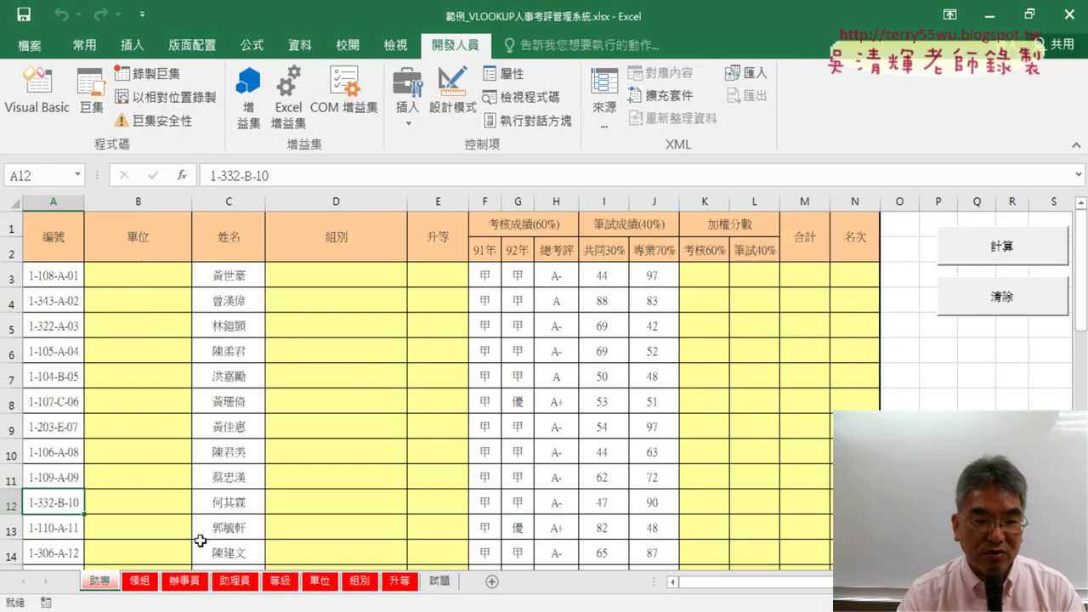
pyautogui.click(143, 585)
pyautogui.click(184, 583)
pyautogui.click(230, 587)
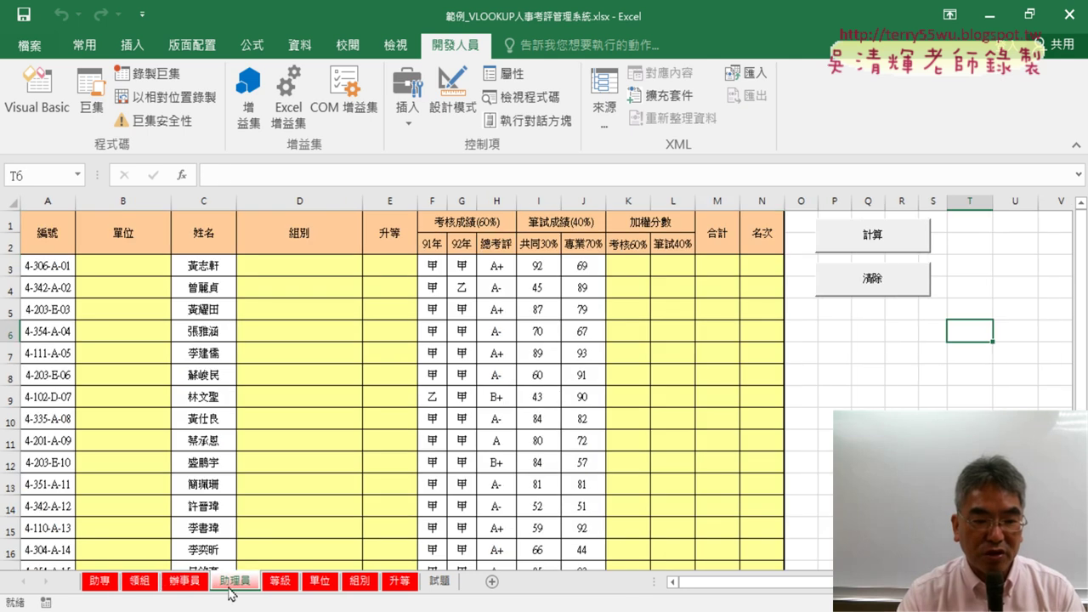
pyautogui.click(106, 586)
# Run the 計算全部 macro from the VBA editor with F5.
pyautogui.click(37, 94)
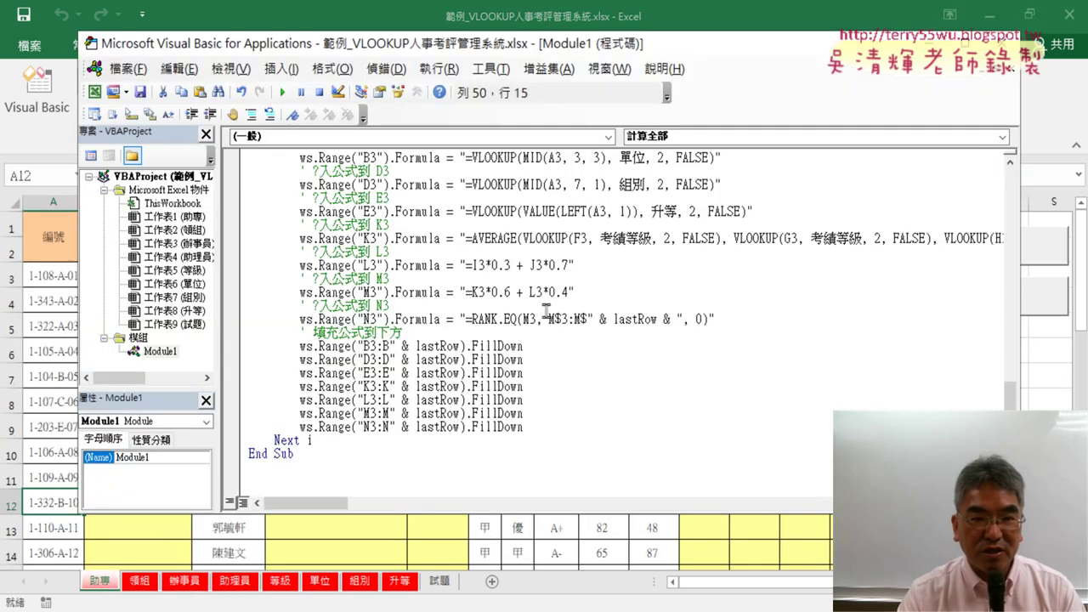
pyautogui.scroll(1, 527, 301)
pyautogui.scroll(2, 453, 269)
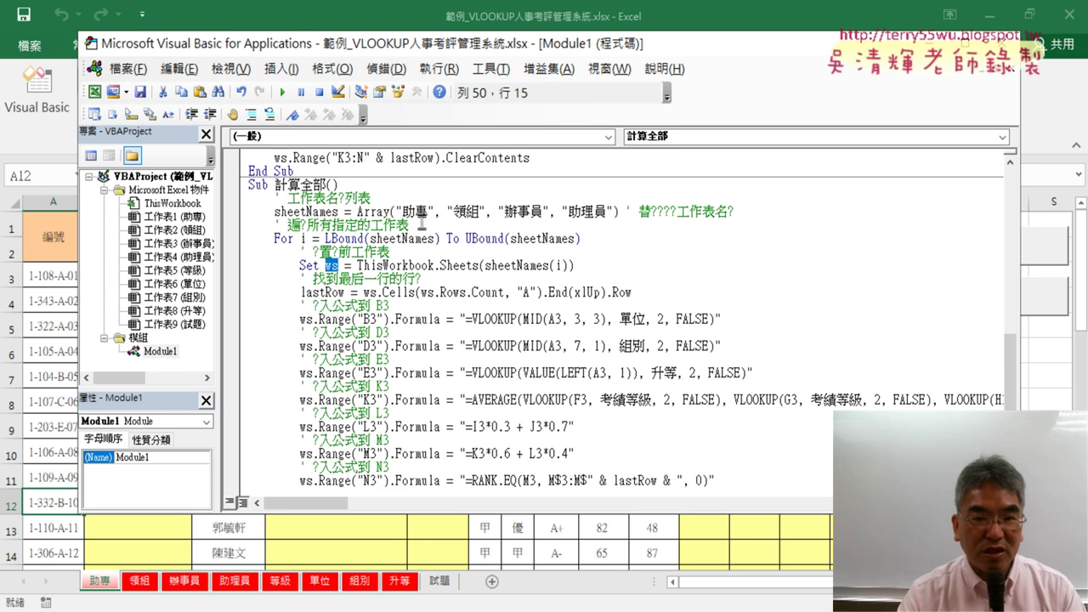
pyautogui.click(409, 213)
pyautogui.click(508, 299)
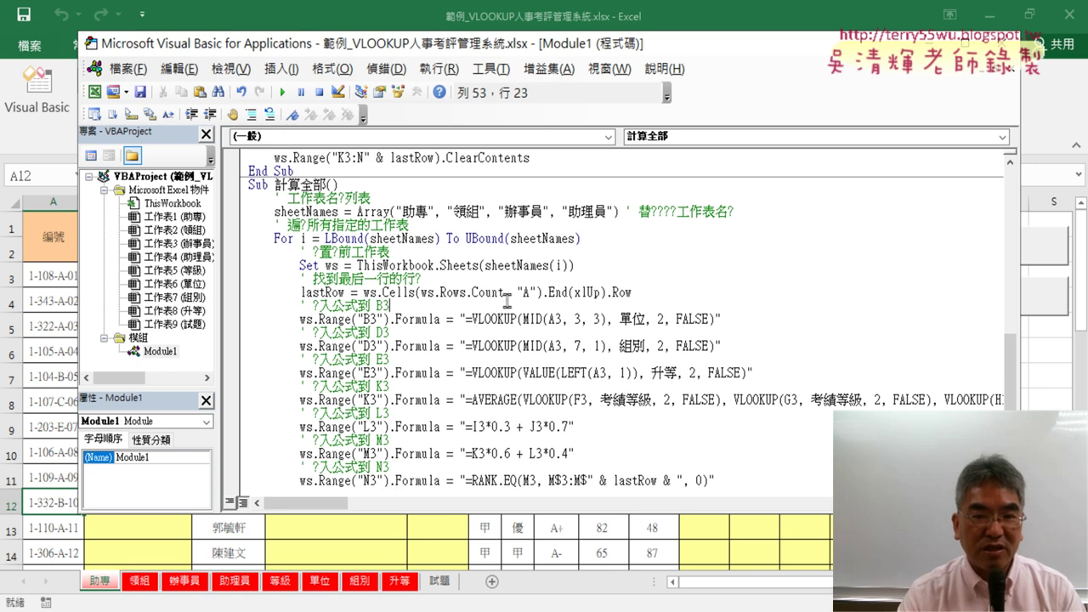
pyautogui.press('F5')
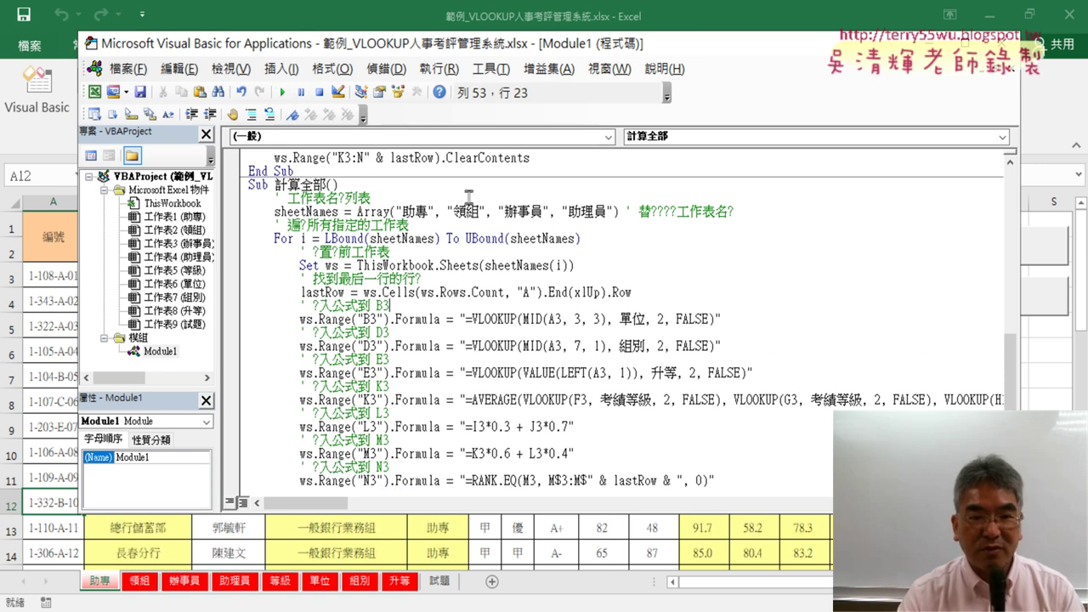
# Check the filled results and N3 rank formulas on the 助專, 領組, 辦事員 and 助理員 sheets.
pyautogui.click(944, 527)
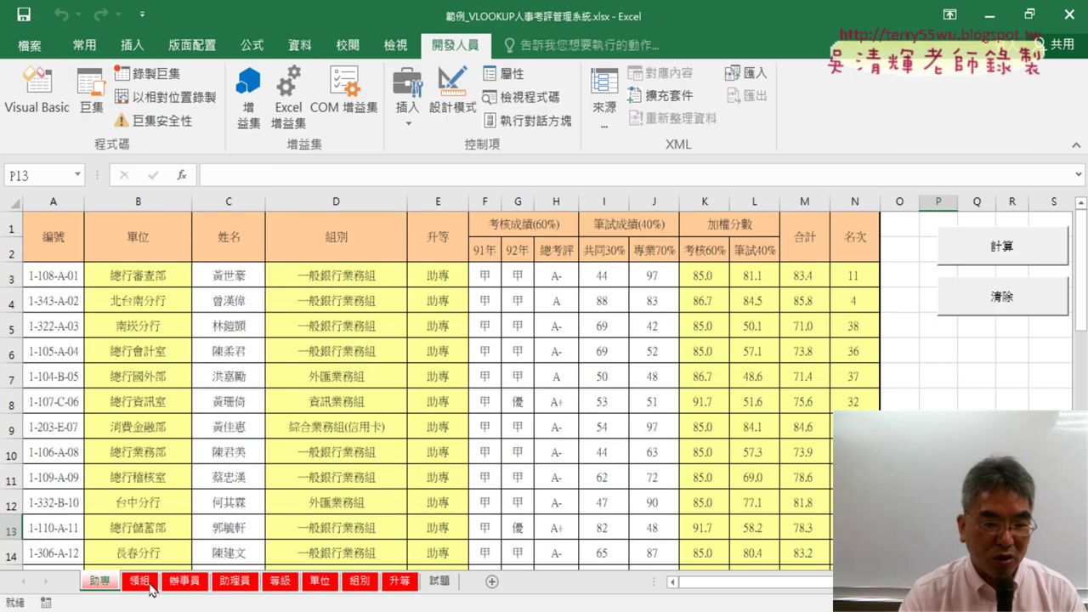
pyautogui.click(862, 277)
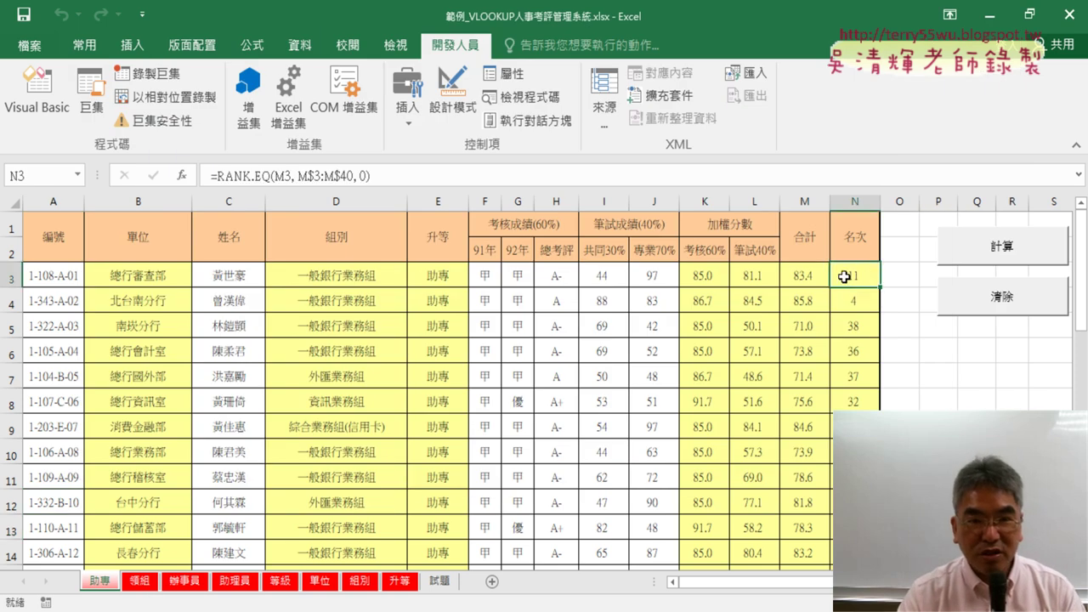
pyautogui.click(140, 582)
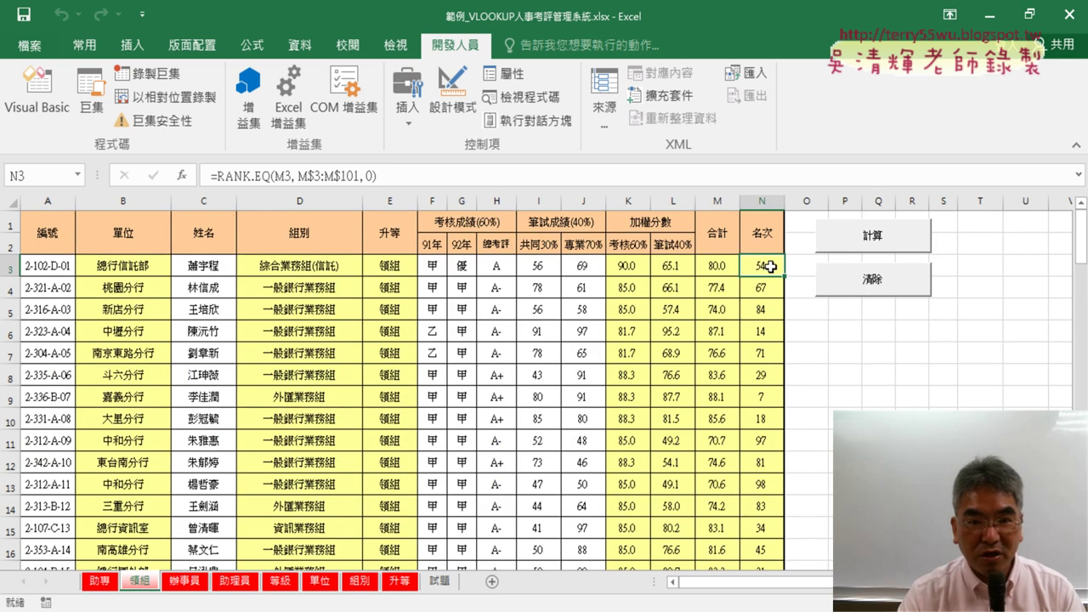
pyautogui.click(183, 581)
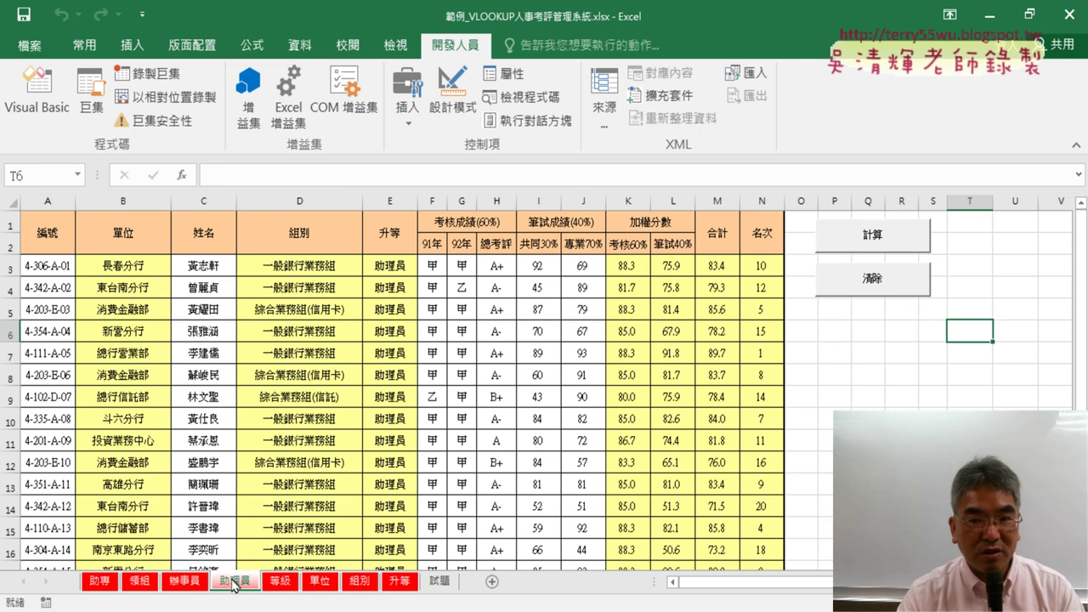
pyautogui.click(782, 270)
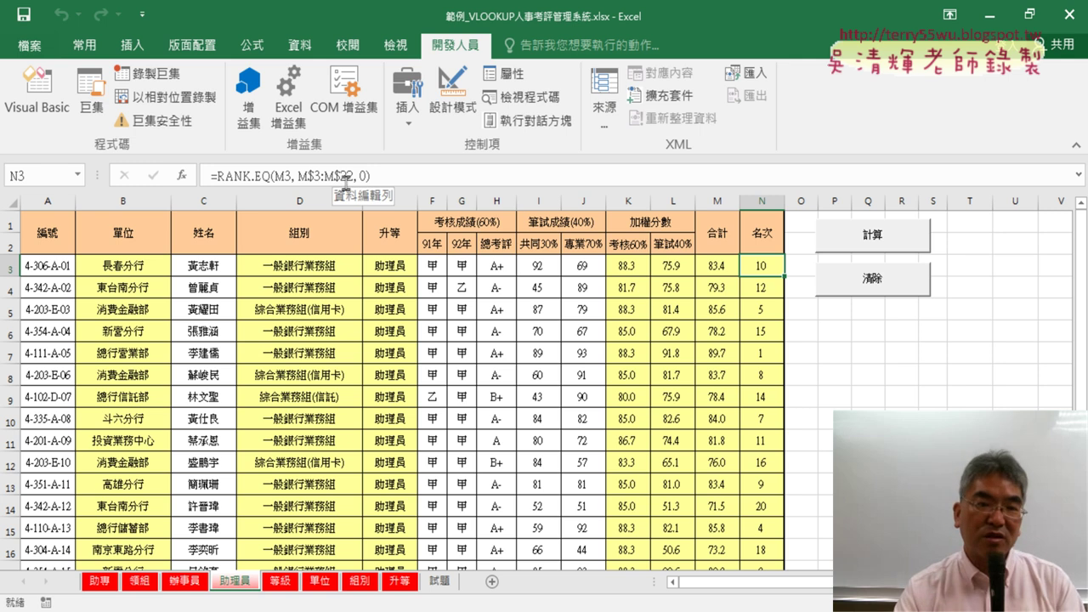
pyautogui.scroll(-3, 669, 451)
pyautogui.scroll(3, 668, 450)
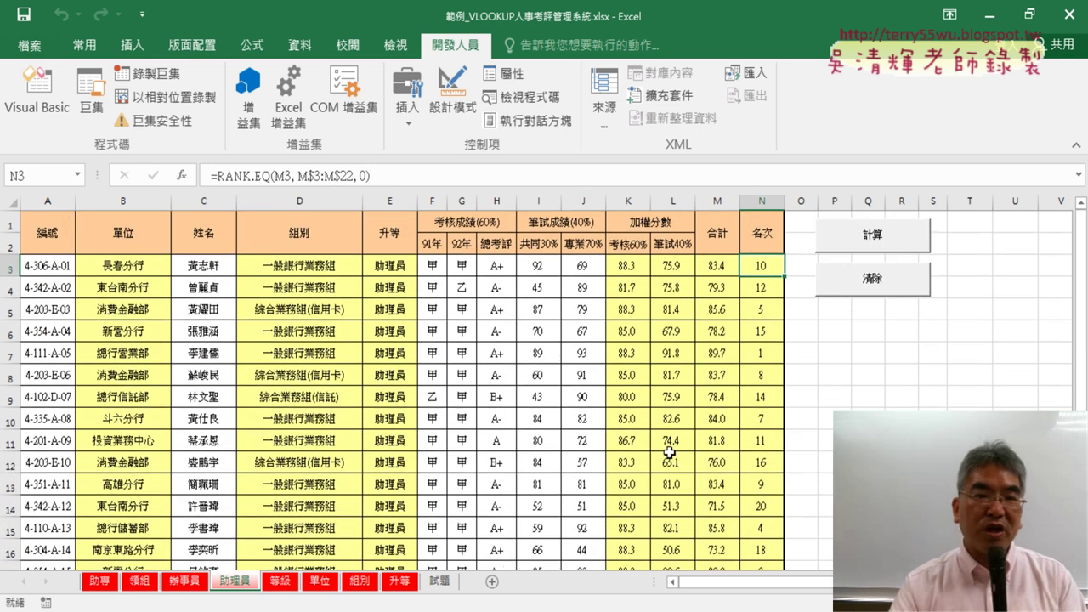
pyautogui.click(101, 581)
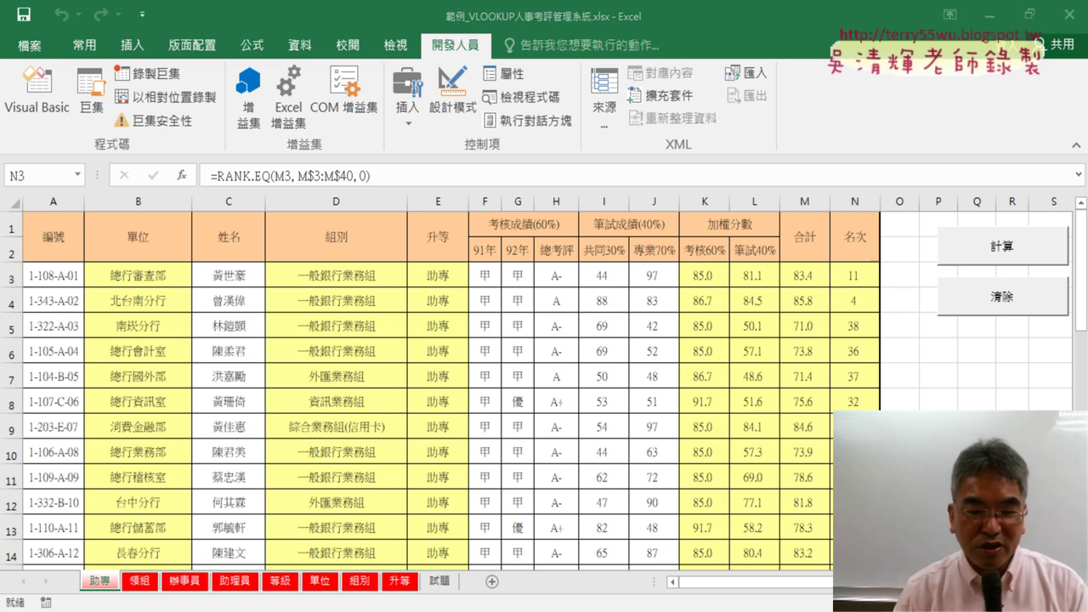
pyautogui.hotkey('alt', 'Tab')
# Scroll the Google Docs macro, highlighting the four-sheet heading, 助專, N3 and the RANK.EQ row 40.
pyautogui.scroll(4, 448, 441)
pyautogui.scroll(2, 448, 441)
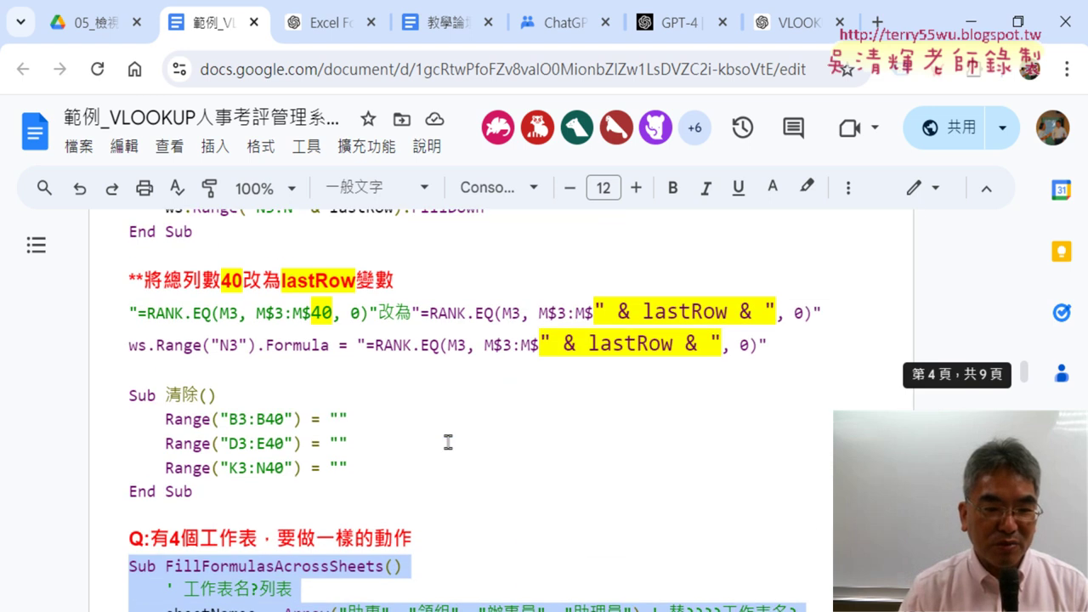
pyautogui.scroll(-2, 448, 441)
pyautogui.moveTo(151, 432); pyautogui.dragTo(412, 432)
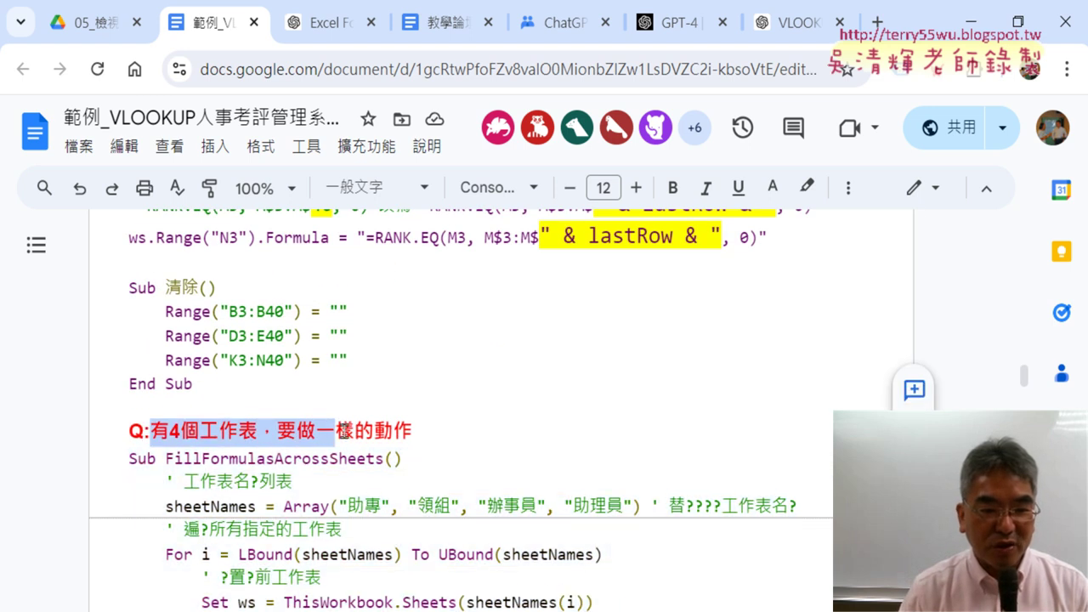
pyautogui.scroll(-3, 414, 430)
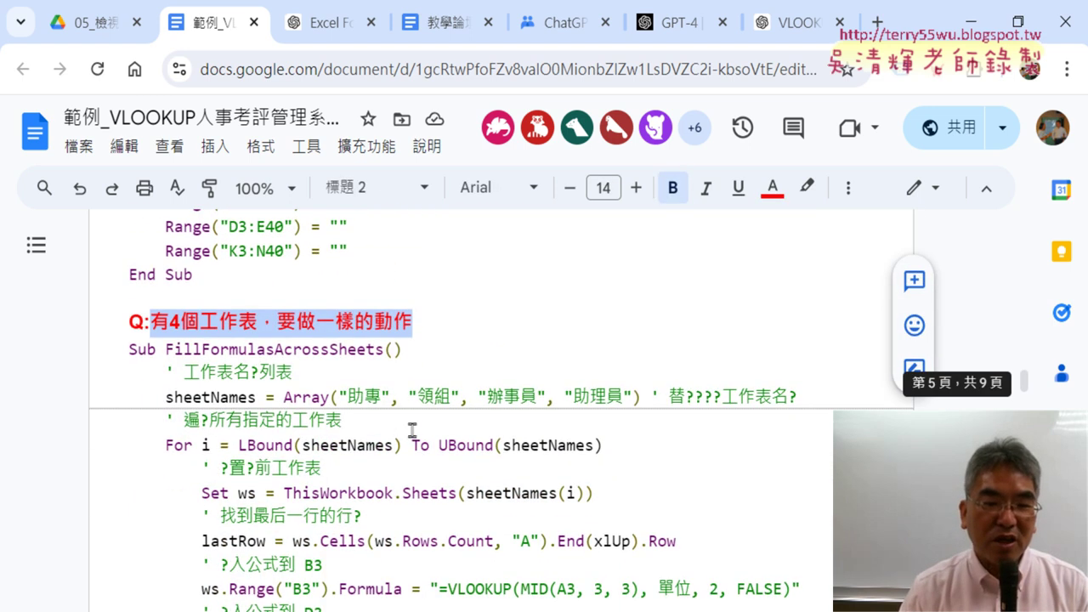
pyautogui.scroll(-3, 408, 425)
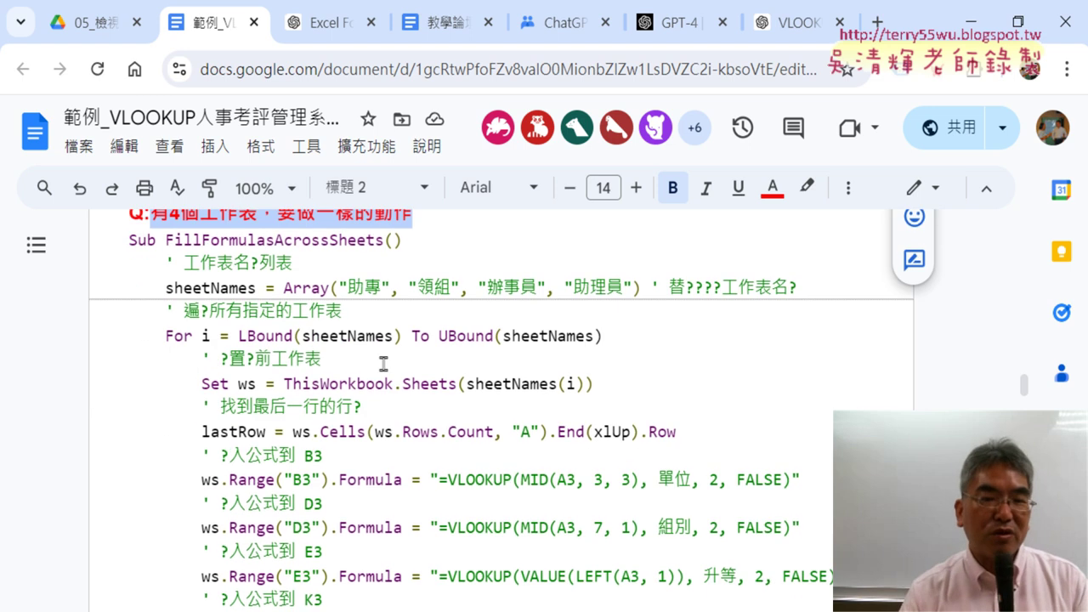
pyautogui.moveTo(349, 287); pyautogui.dragTo(381, 288)
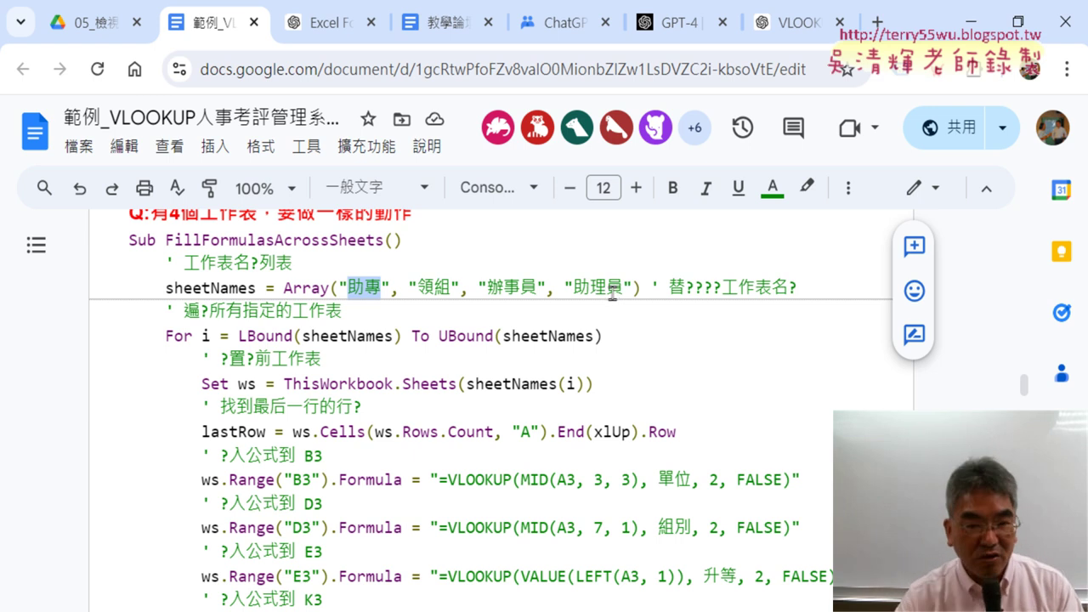
pyautogui.scroll(-3, 604, 315)
pyautogui.scroll(-3, 556, 467)
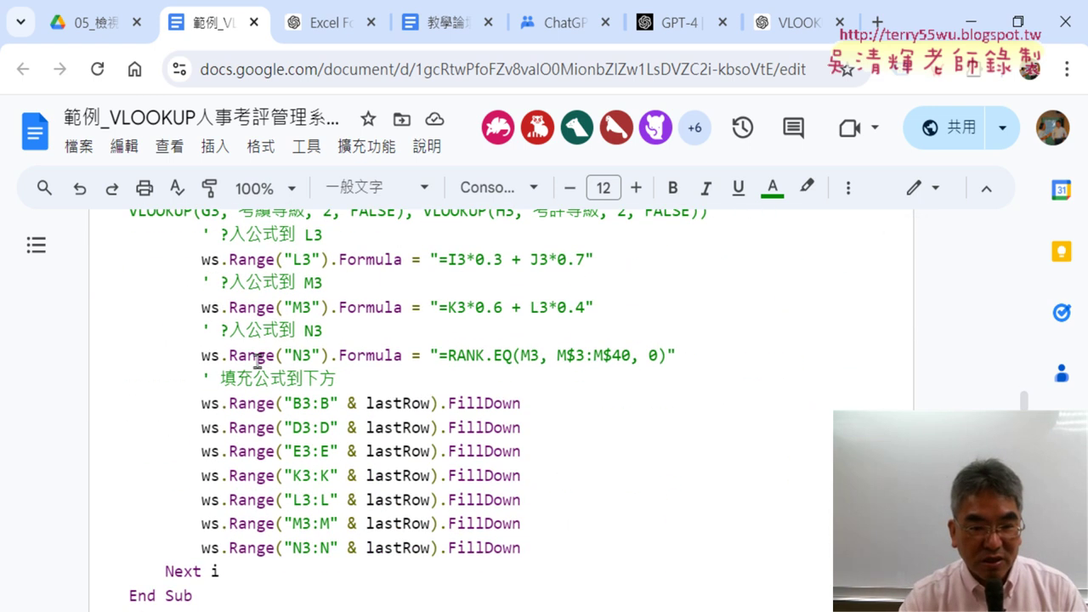
pyautogui.doubleClick(299, 355)
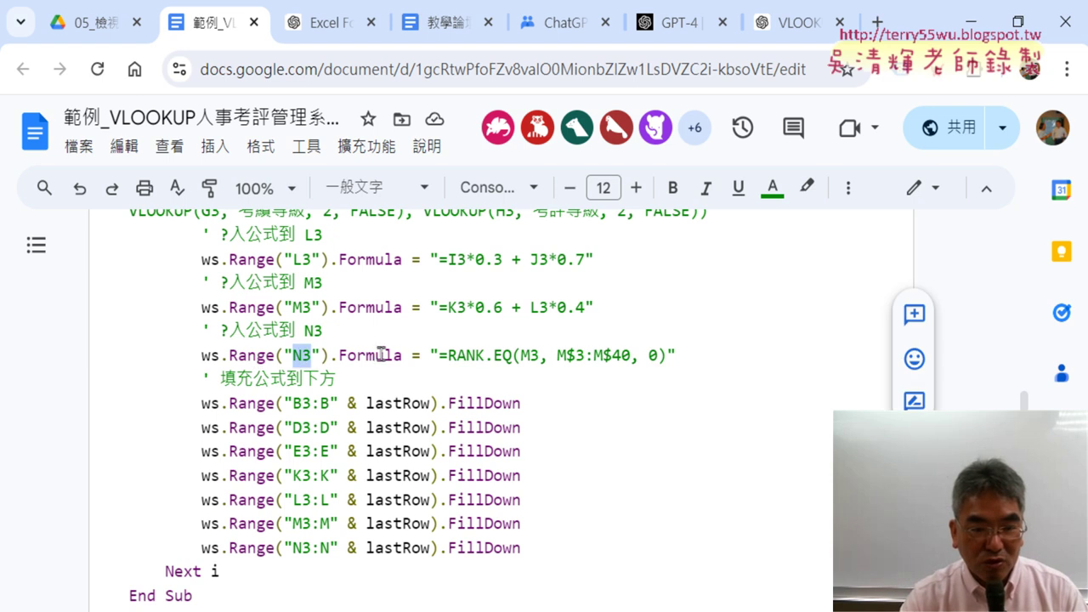
pyautogui.doubleClick(629, 355)
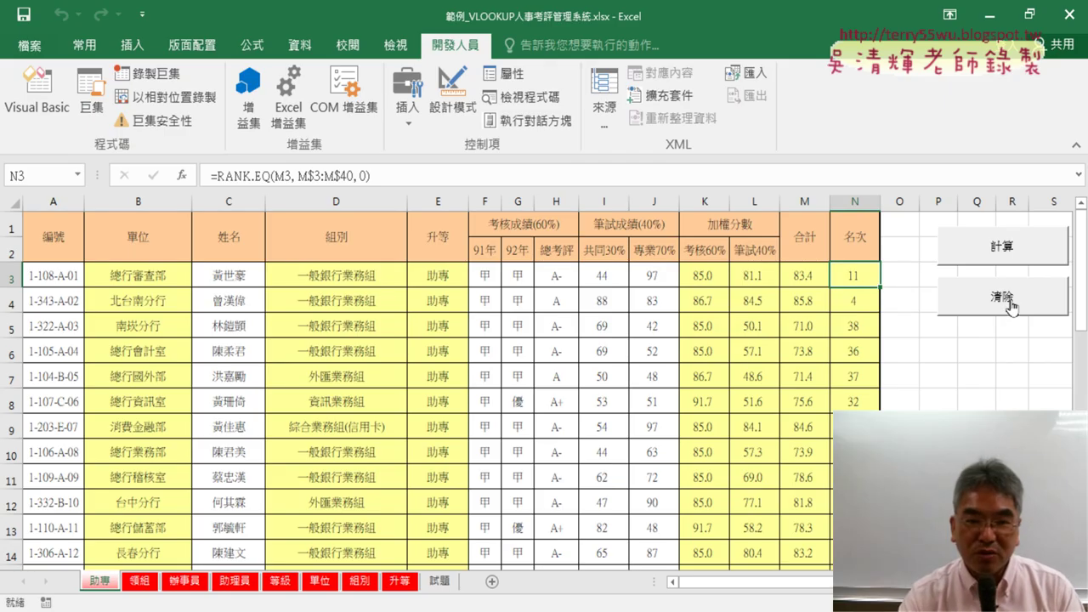
# Clear the calculated columns on 助專 with the 清除 button, confirm 領組 is still filled, then return to 助專.
pyautogui.click(1010, 308)
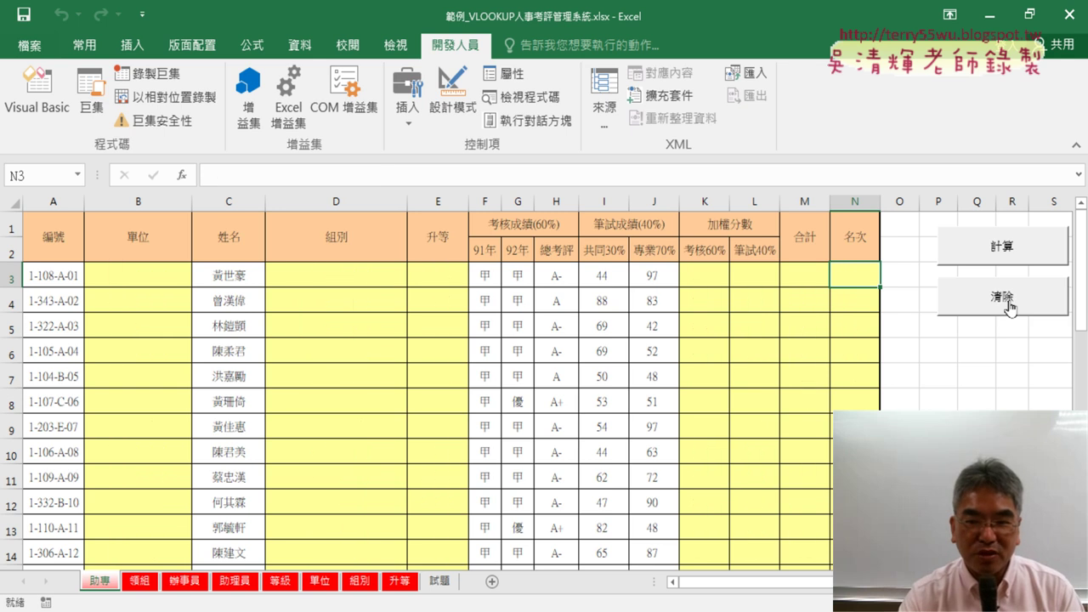
pyautogui.click(141, 582)
pyautogui.click(101, 582)
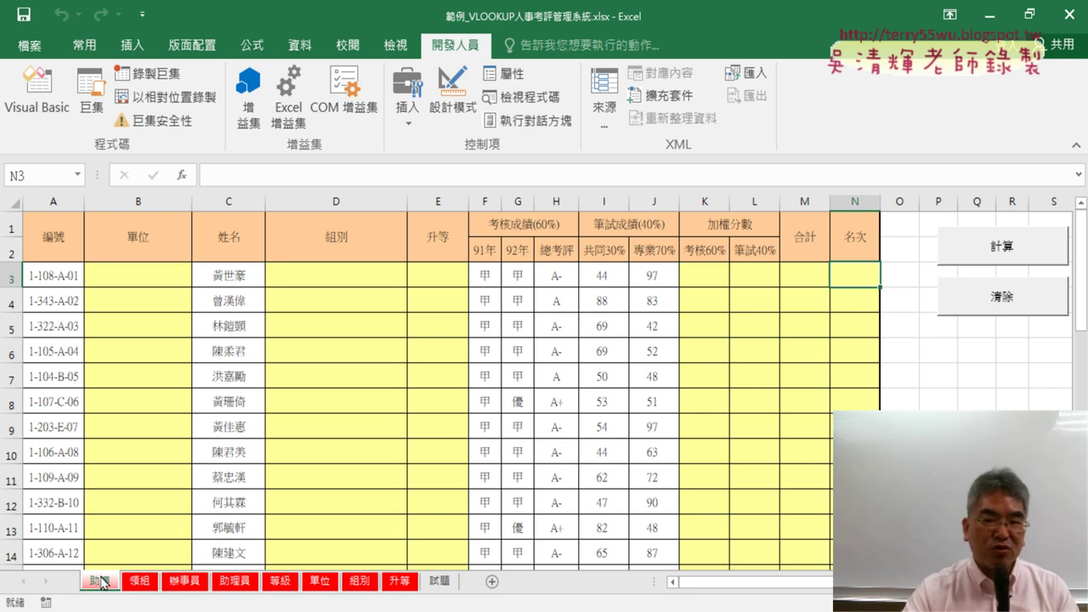
# Review the notes' request to extend the single-sheet 清除 procedure across the four named sheets.
pyautogui.hotkey('alt', 'Tab')
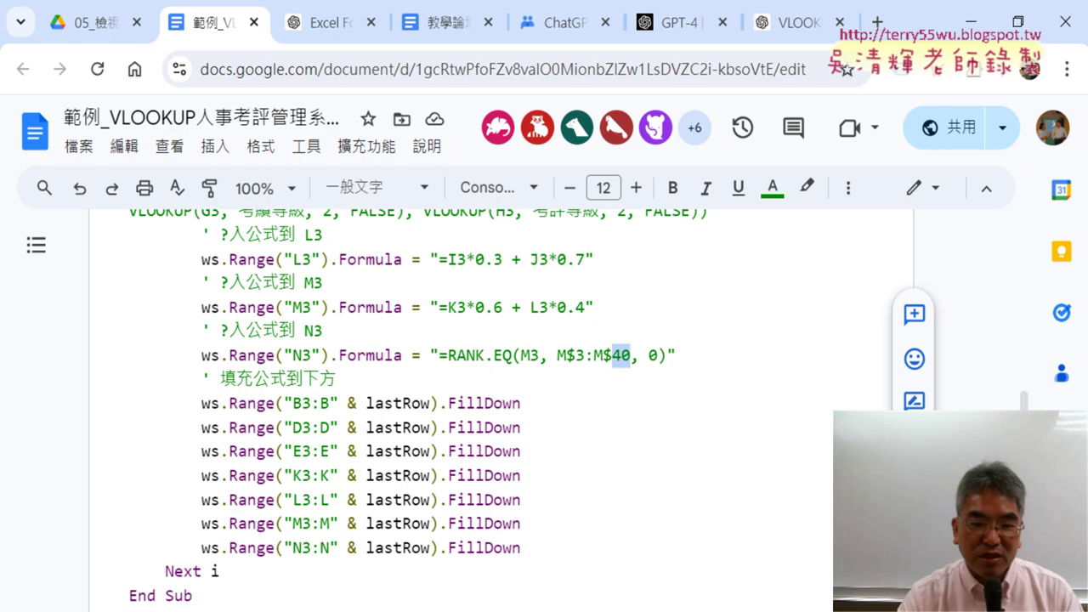
pyautogui.scroll(-1, 440, 476)
pyautogui.scroll(-2, 440, 476)
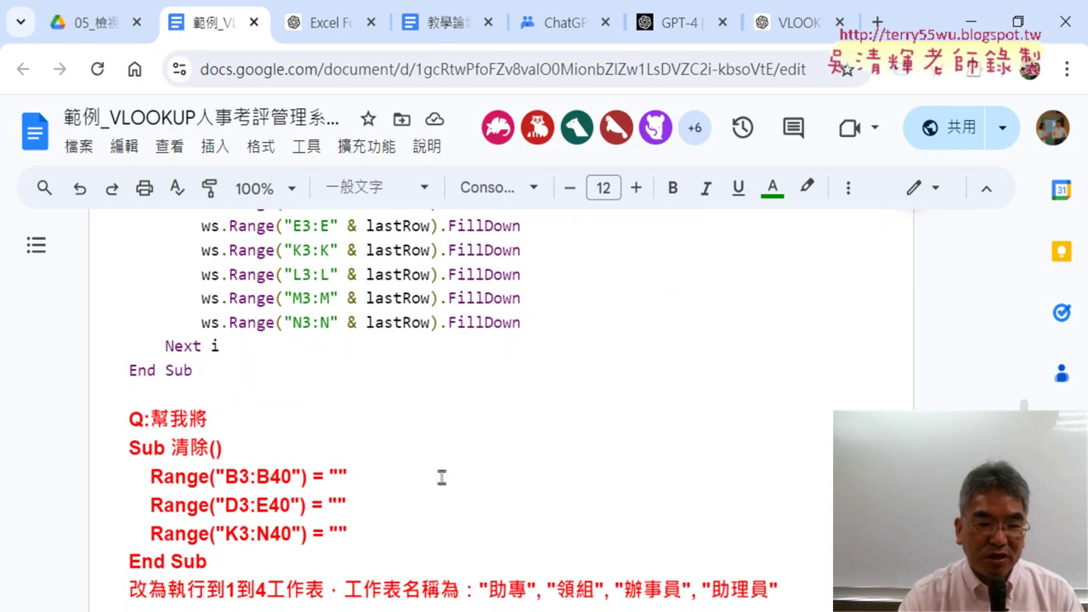
pyautogui.scroll(-1, 441, 476)
pyautogui.moveTo(152, 315); pyautogui.dragTo(207, 314)
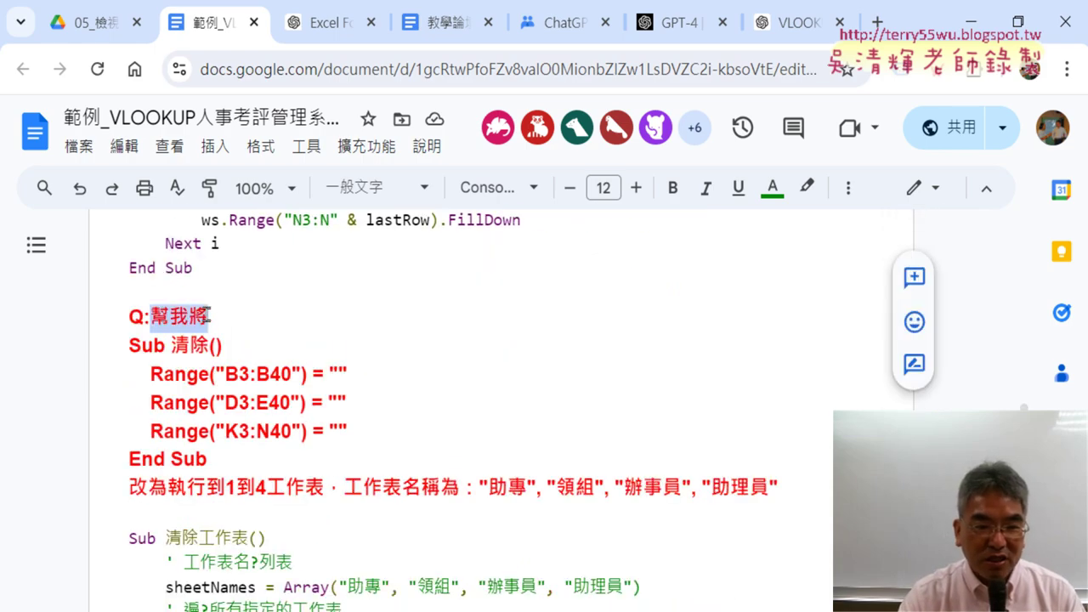
pyautogui.moveTo(212, 464); pyautogui.dragTo(118, 353)
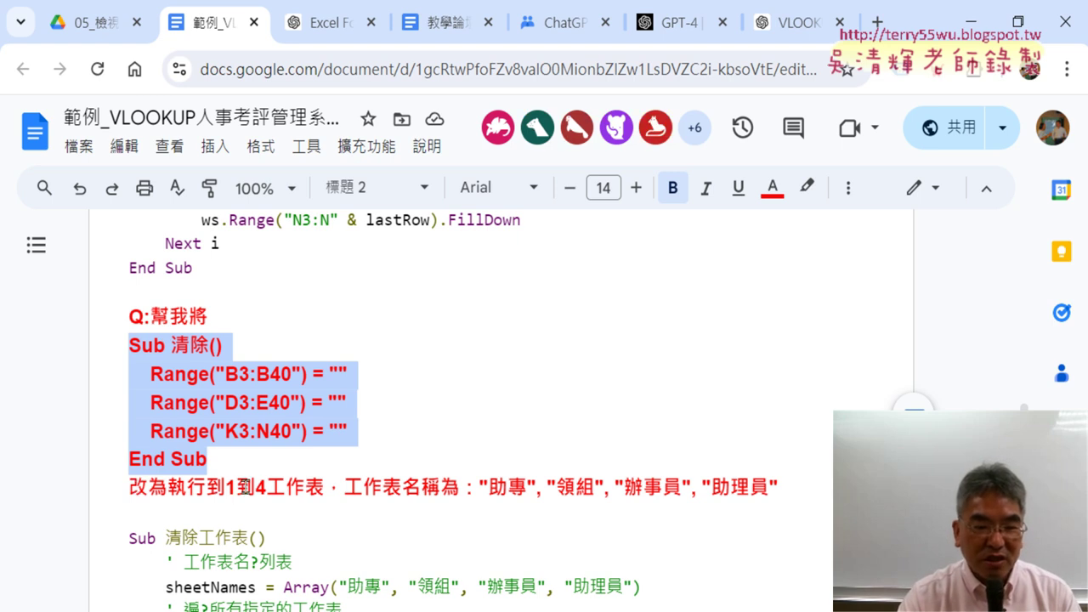
pyautogui.moveTo(323, 489); pyautogui.dragTo(132, 487)
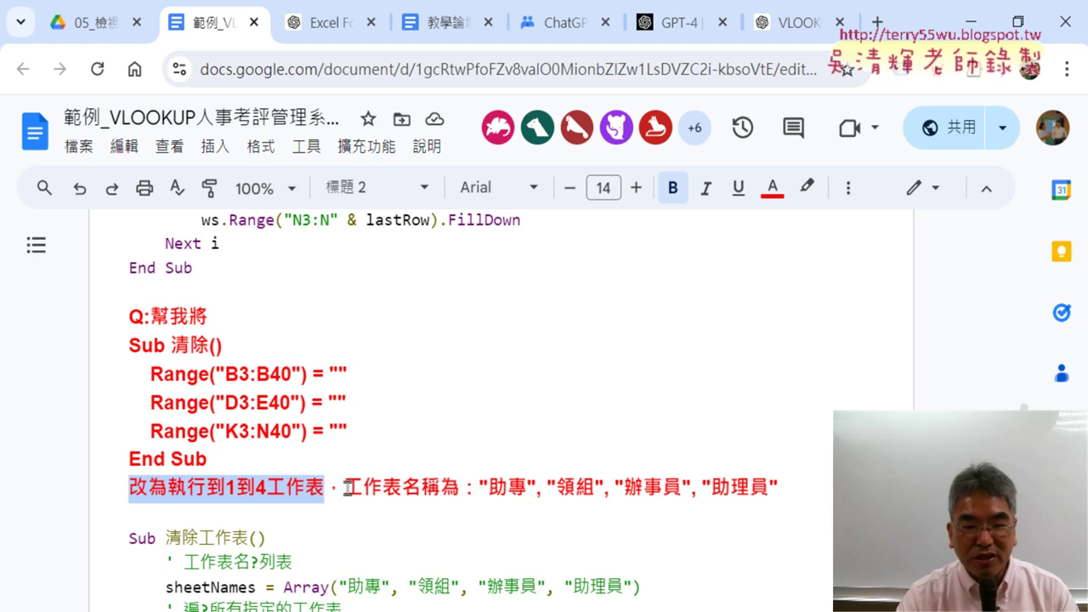
pyautogui.moveTo(348, 489); pyautogui.dragTo(777, 493)
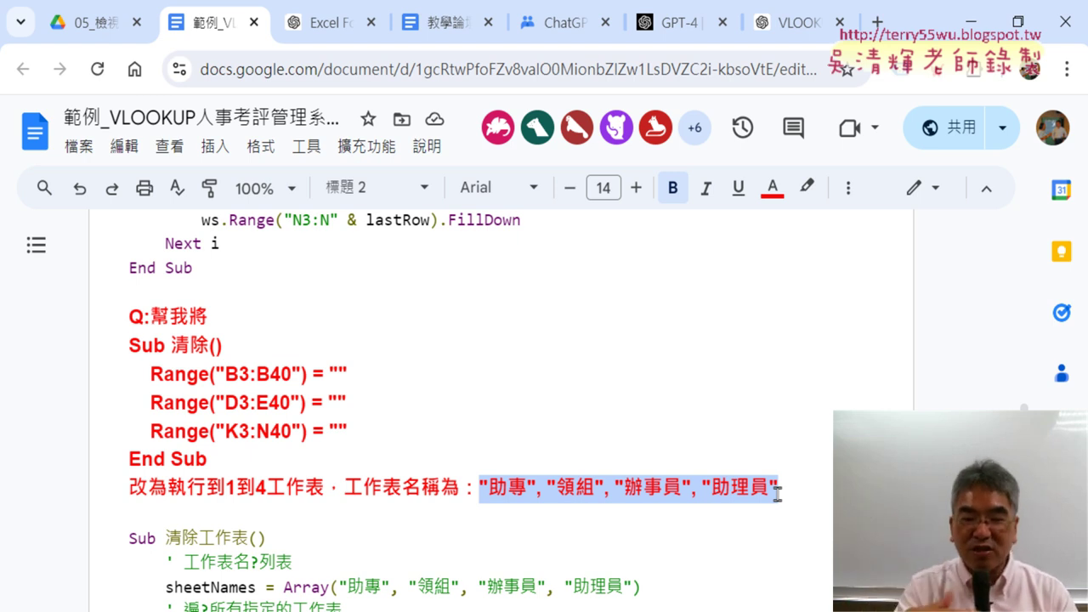
pyautogui.scroll(-3, 505, 417)
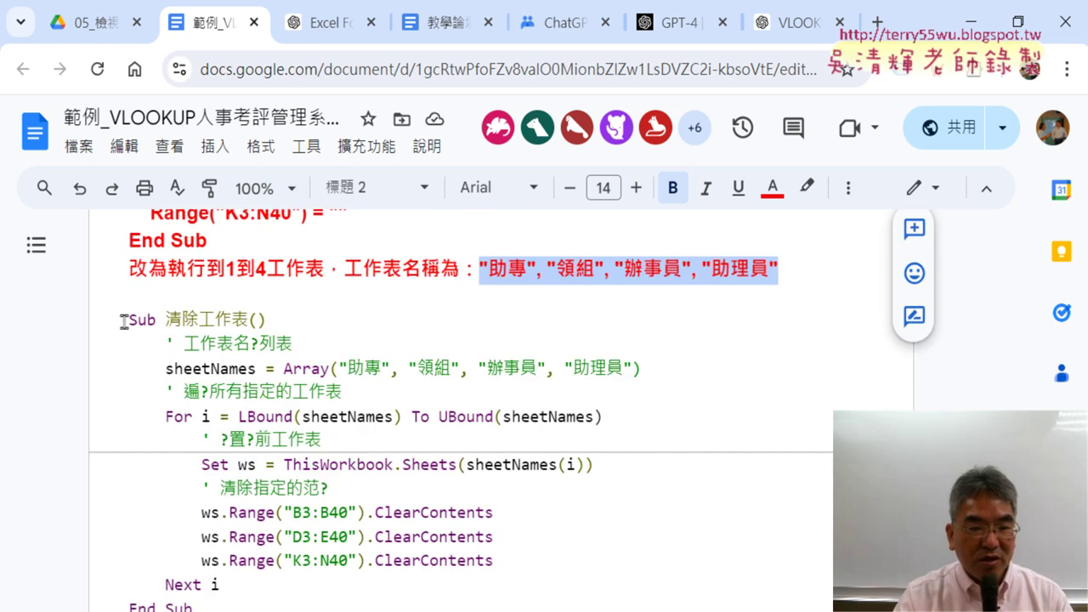
pyautogui.scroll(-1, 136, 320)
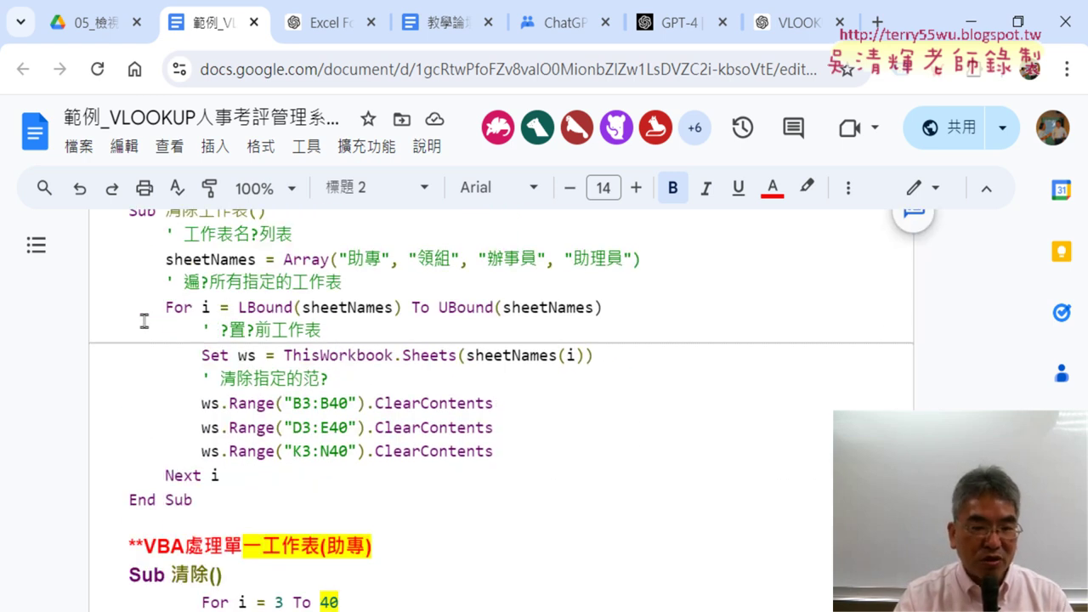
pyautogui.scroll(1, 143, 321)
pyautogui.scroll(-1, 214, 544)
pyautogui.moveTo(202, 525); pyautogui.dragTo(146, 250)
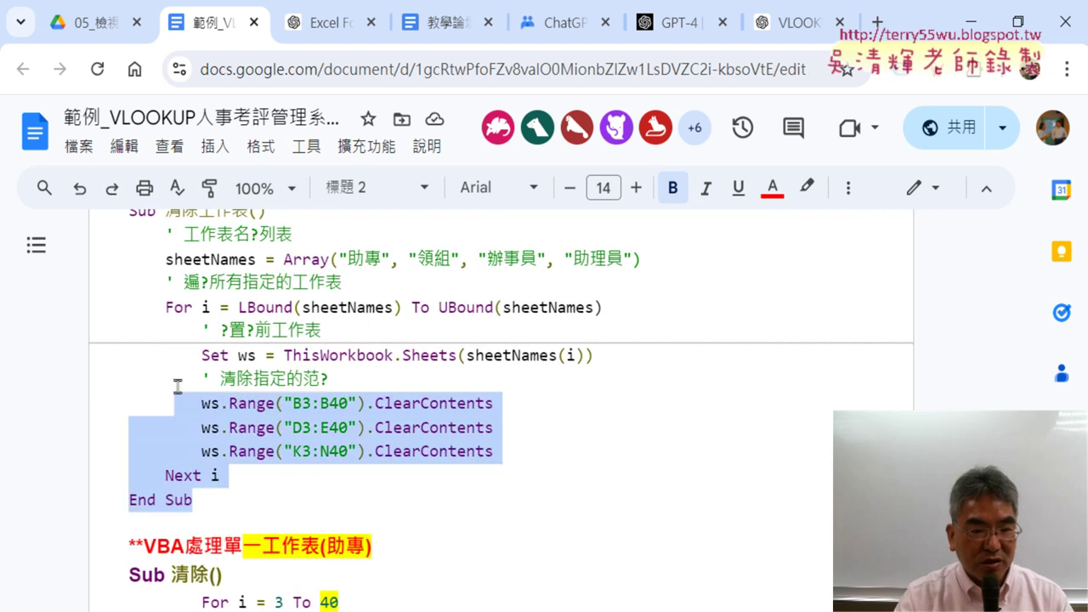
pyautogui.scroll(1, 185, 276)
# Rename Sub 清除工作表 to 清除全部 and select the whole procedure for copying.
pyautogui.moveTo(198, 320); pyautogui.dragTo(250, 315)
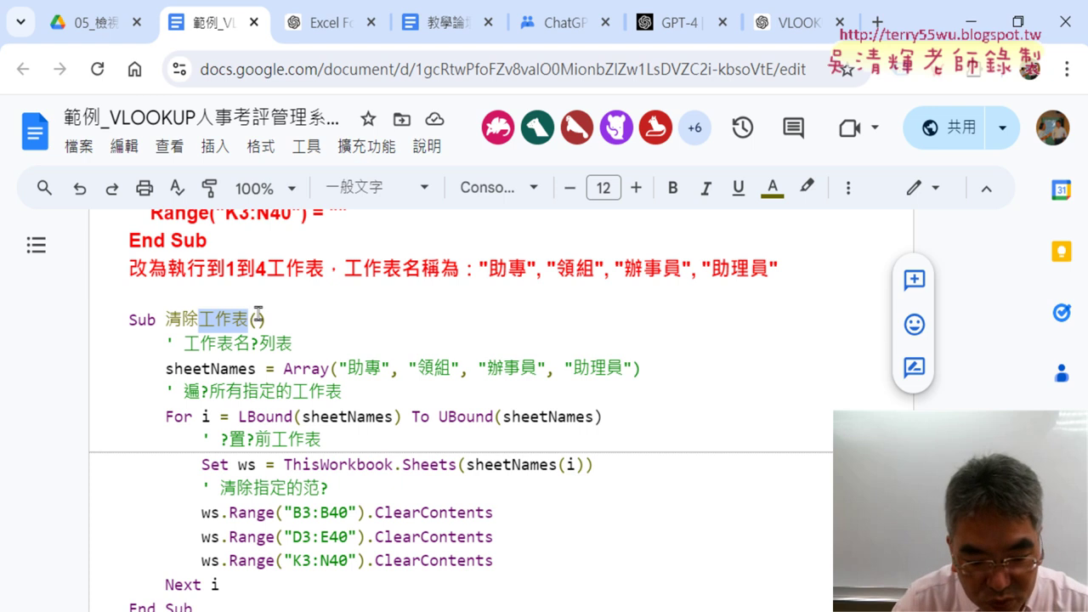
pyautogui.write('ㄑㄩㄢ')
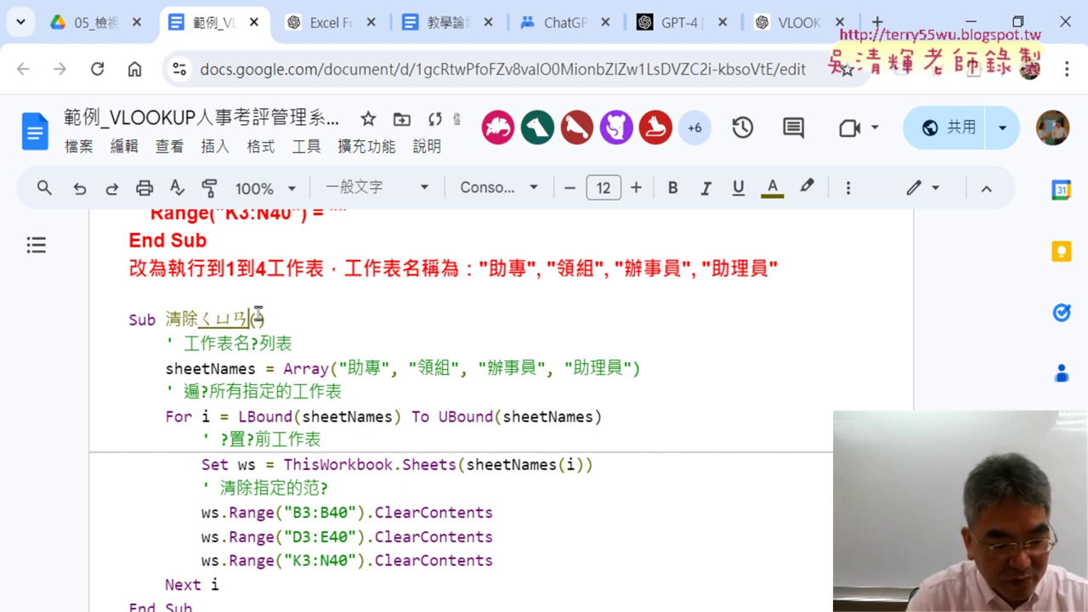
pyautogui.write('ˊㄅㄨˋ')
pyautogui.press('Return')
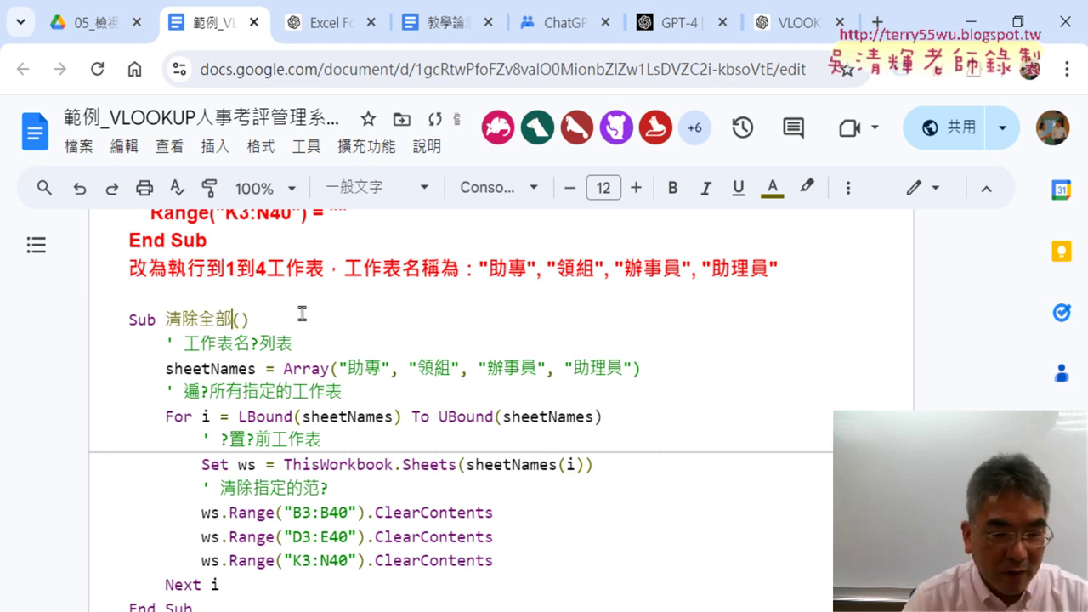
pyautogui.moveTo(213, 602); pyautogui.dragTo(130, 236)
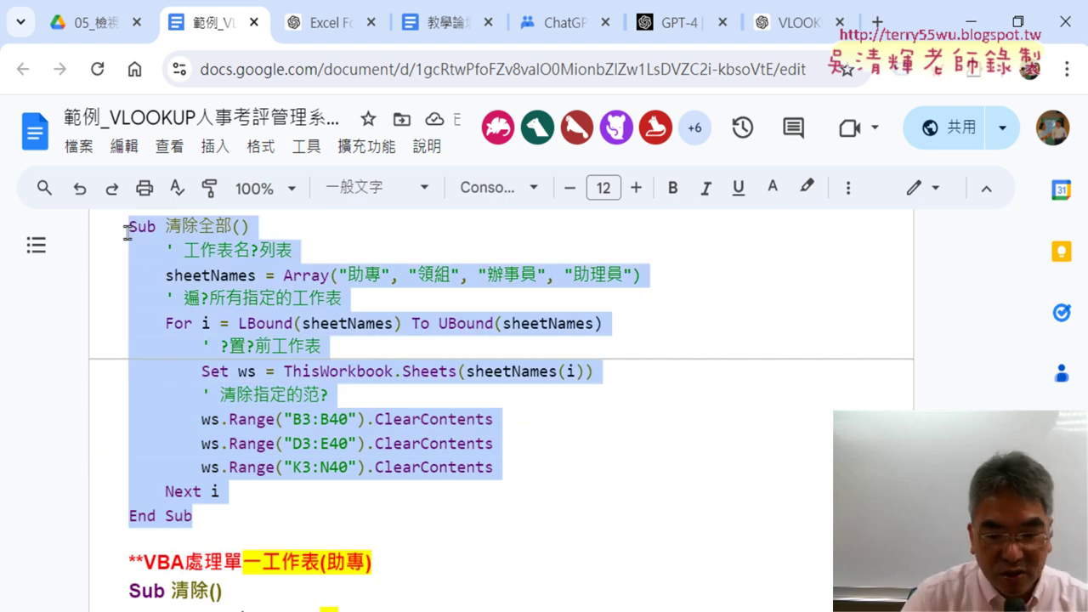
# Paste the 清除全部 procedure below the last End Sub in Module1 and check its sheetNames array.
pyautogui.hotkey('alt', 'Tab')
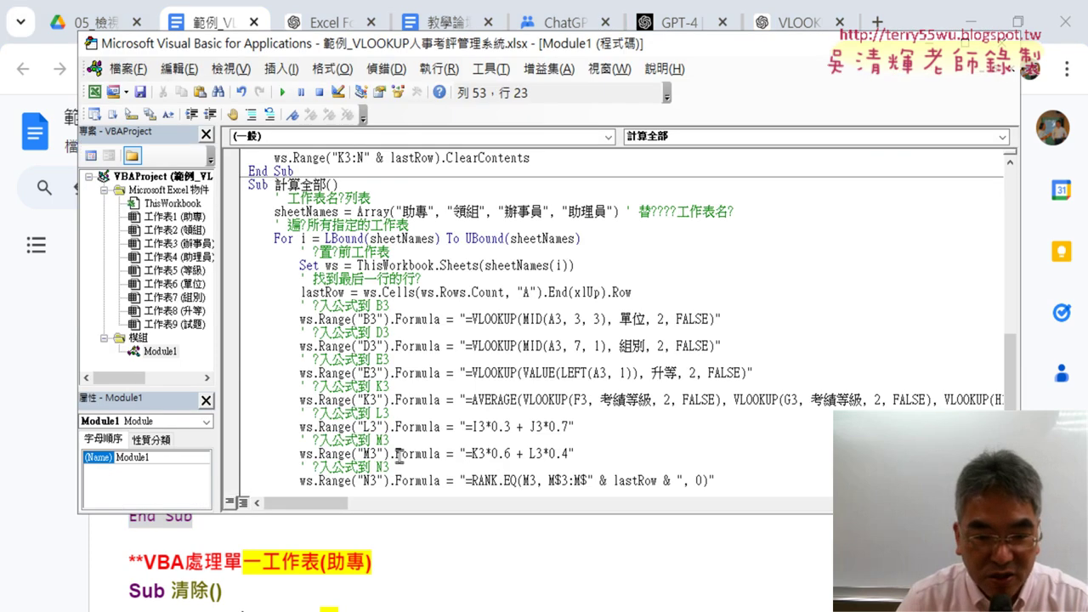
pyautogui.click(264, 479)
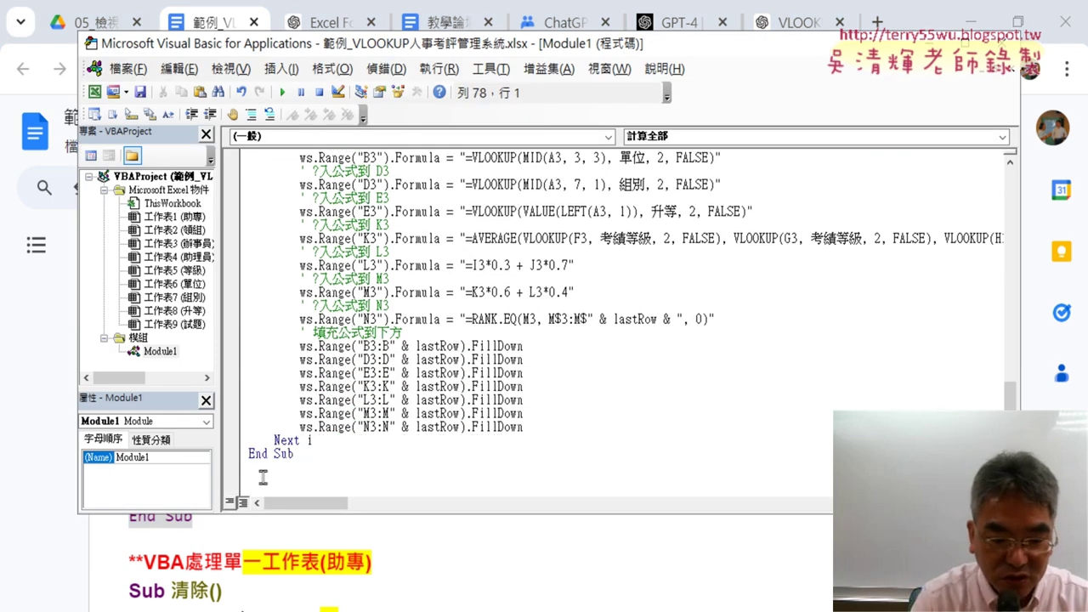
pyautogui.write('Sub 清除全部()     \' 工作表名?列表     sheetNames = Array("助專", "領組", "辦事員", "助理員")     \' 遍?所有指定的工作表     For i = LBound(sheetNames) To UBound(sheetNames)         \' ?置?前工作表         Set ws = ThisWorkbook.Sheets(sheetNames(i))         \' 清除指定的范?         ws.Range("B3:B40").ClearContents         ws.Range("D3:E40").ClearContents         ws.Range("K3:N40").ClearContents     Next i End Sub')
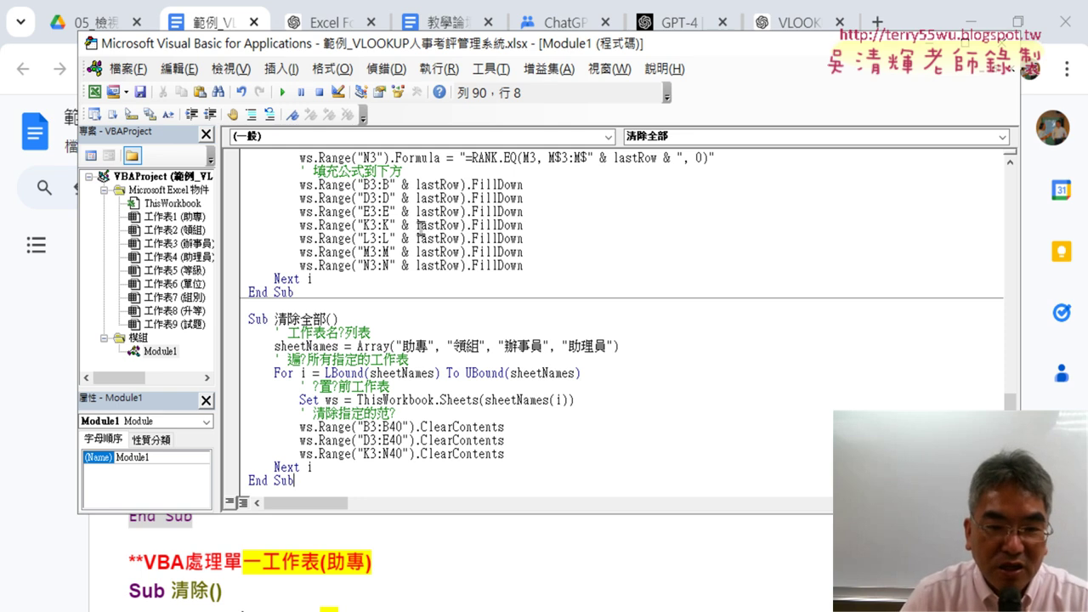
pyautogui.moveTo(276, 346); pyautogui.dragTo(328, 346)
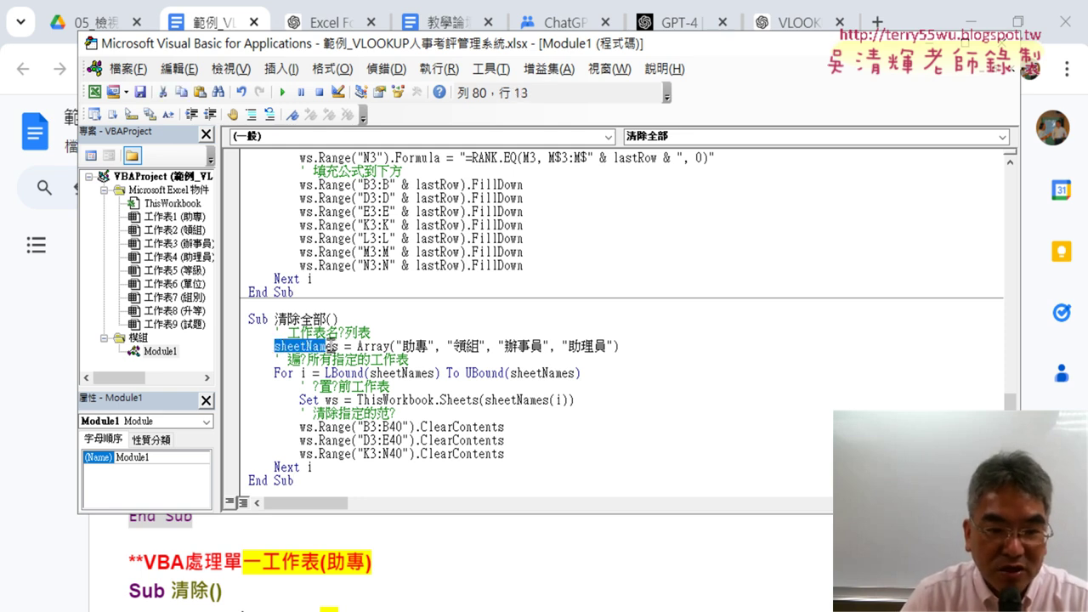
pyautogui.moveTo(632, 352); pyautogui.dragTo(352, 346)
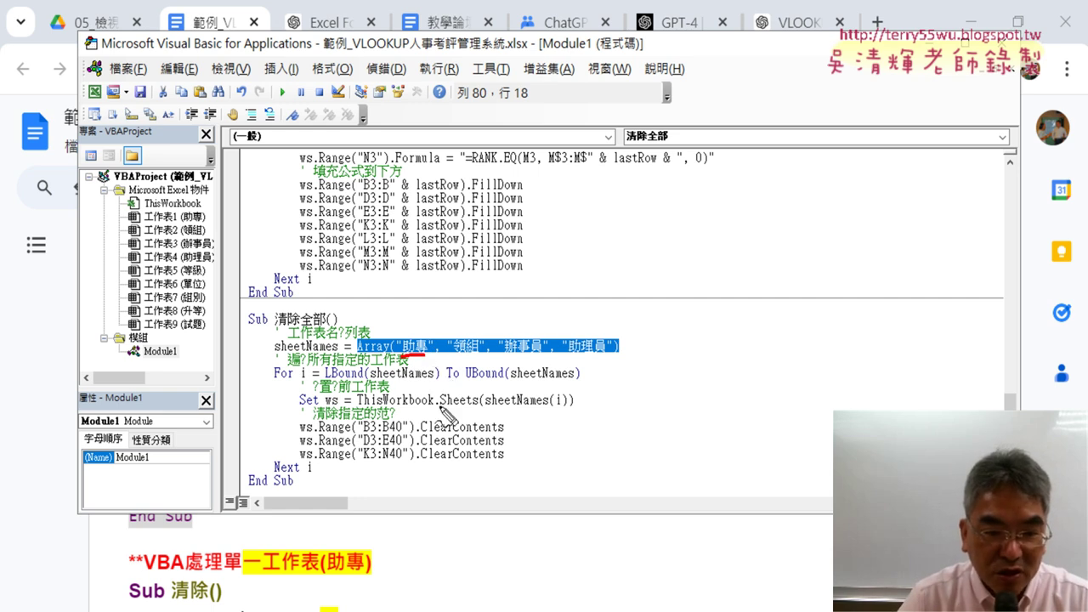
pyautogui.moveTo(486, 409); pyautogui.dragTo(567, 409)
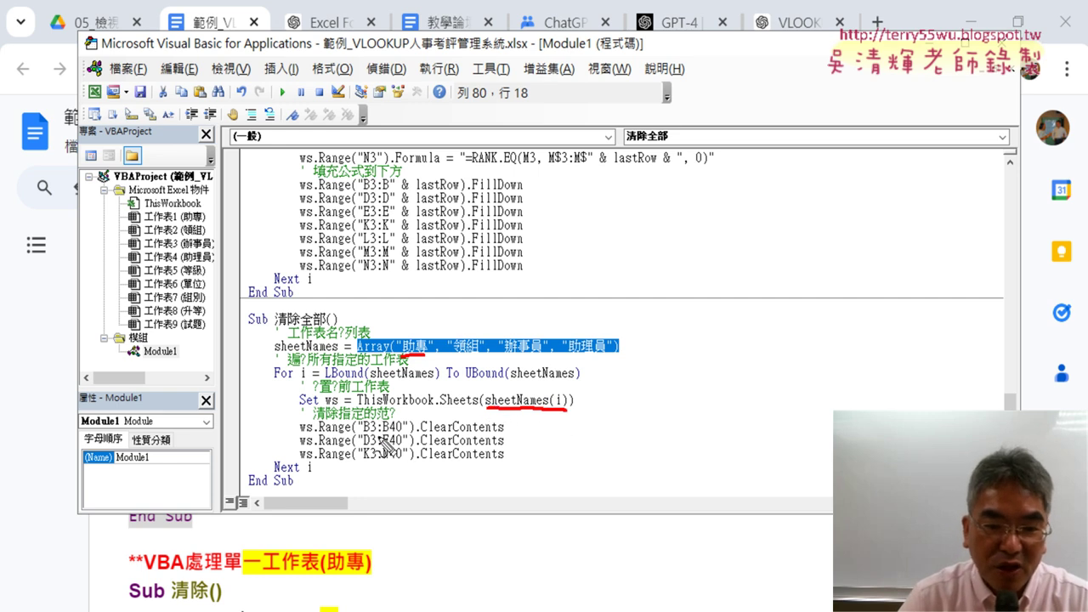
pyautogui.moveTo(451, 356); pyautogui.dragTo(529, 352)
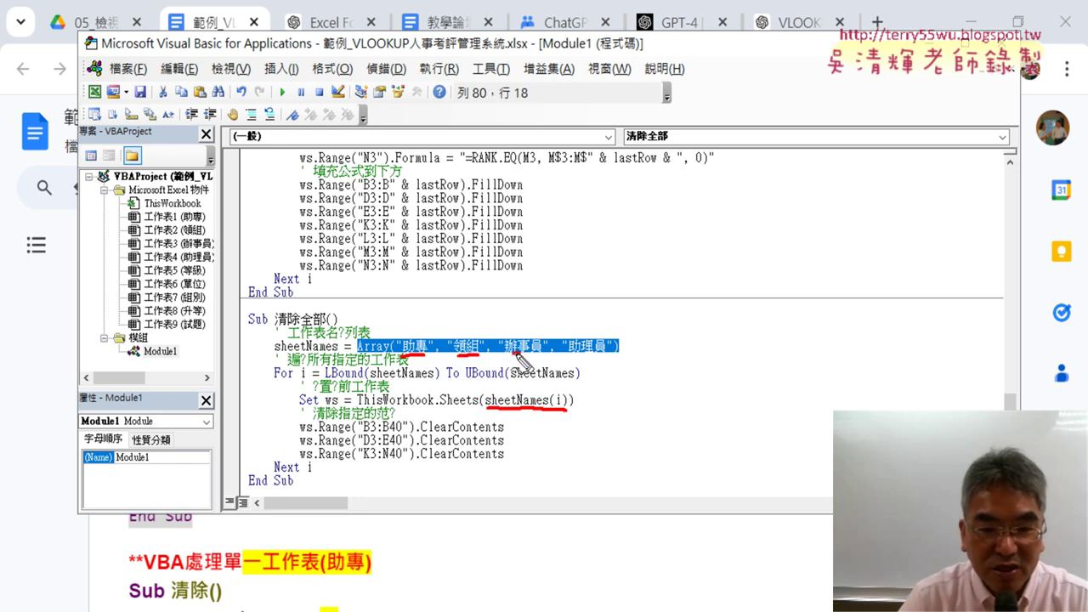
pyautogui.press('Escape')
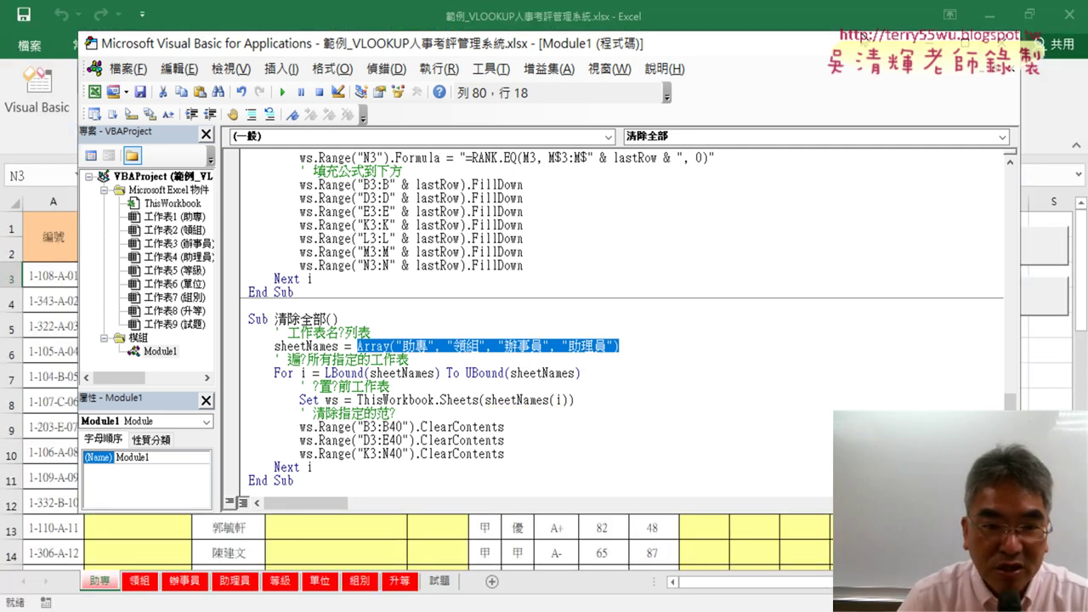
# Check the 領組, 辦事員 and 助理員 sheets, then return to 助專.
pyautogui.press('Down')
pyautogui.press('Down')
pyautogui.press('Down')
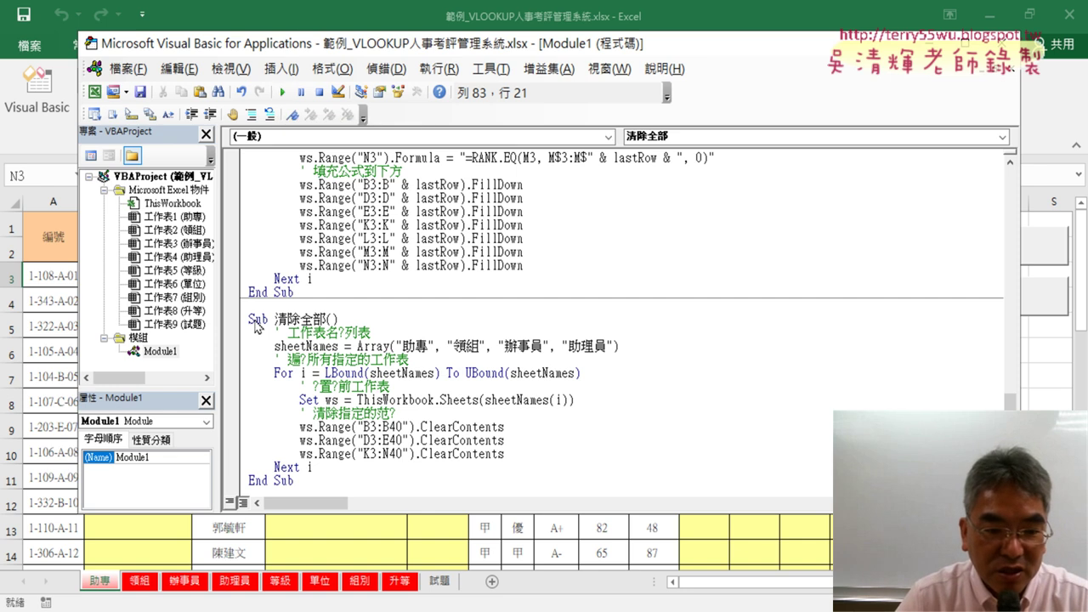
pyautogui.click(138, 585)
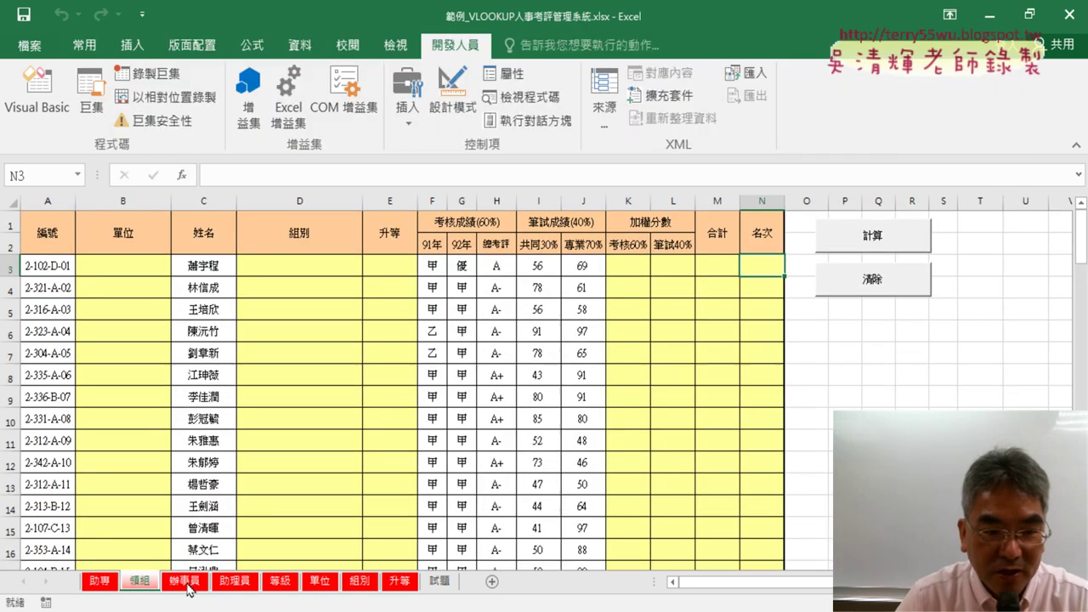
pyautogui.click(189, 585)
pyautogui.click(232, 585)
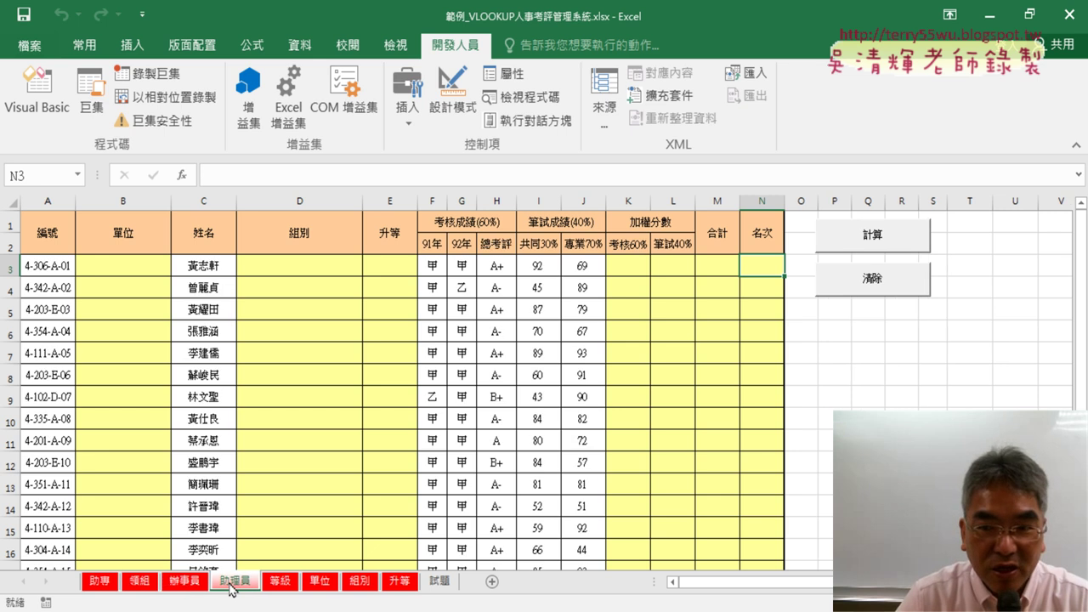
pyautogui.click(101, 583)
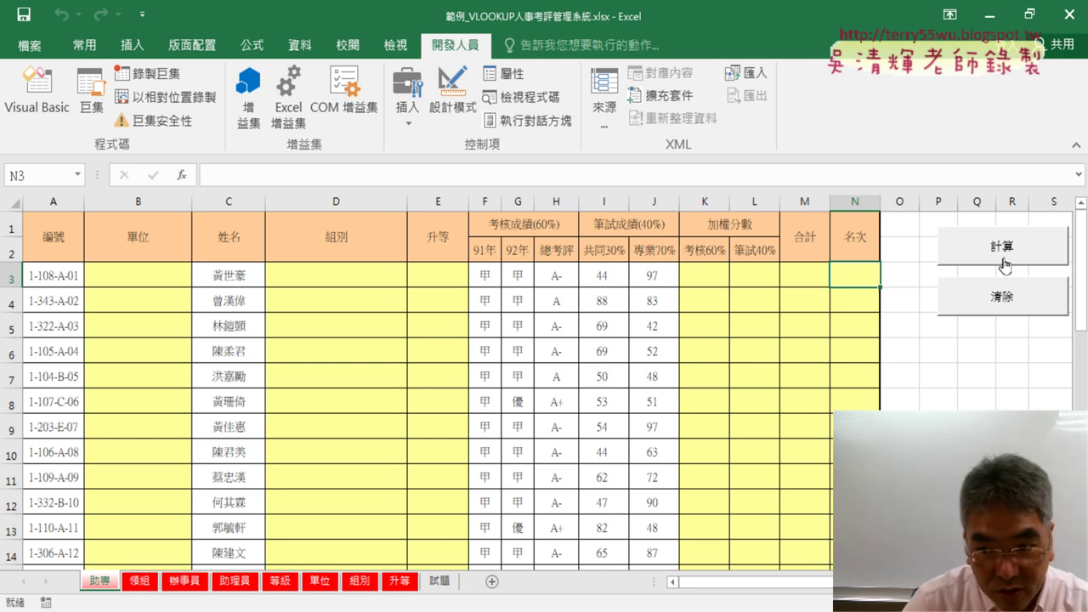
# Duplicate the 計算 and 清除 buttons just below the originals on 助專.
pyautogui.keyDown('ctrl'); pyautogui.click(1002, 250); pyautogui.keyUp('ctrl')
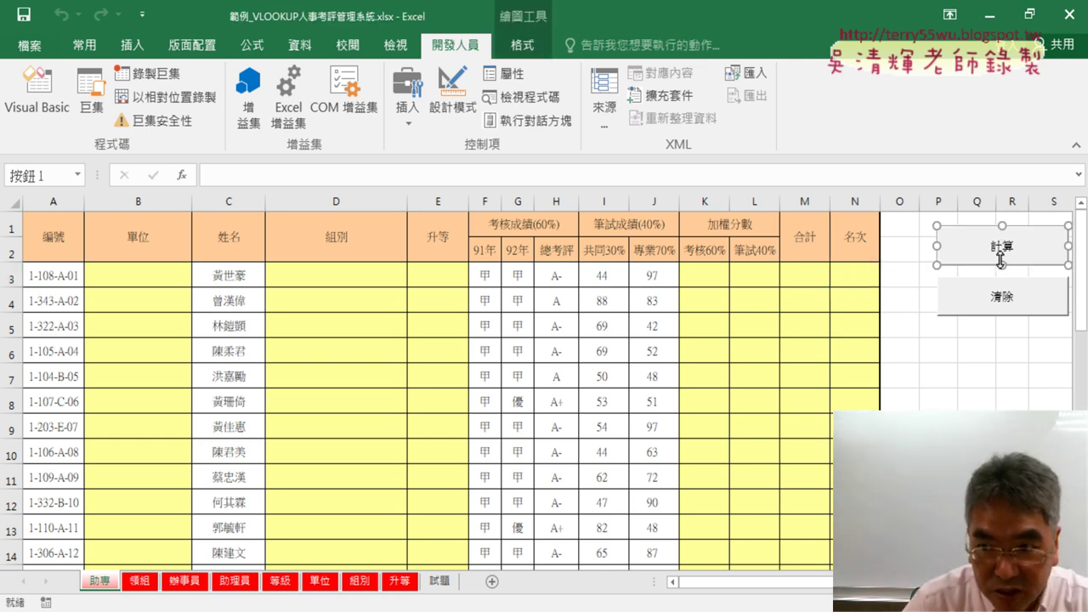
pyautogui.keyDown('ctrl'); pyautogui.click(1003, 296); pyautogui.keyUp('ctrl')
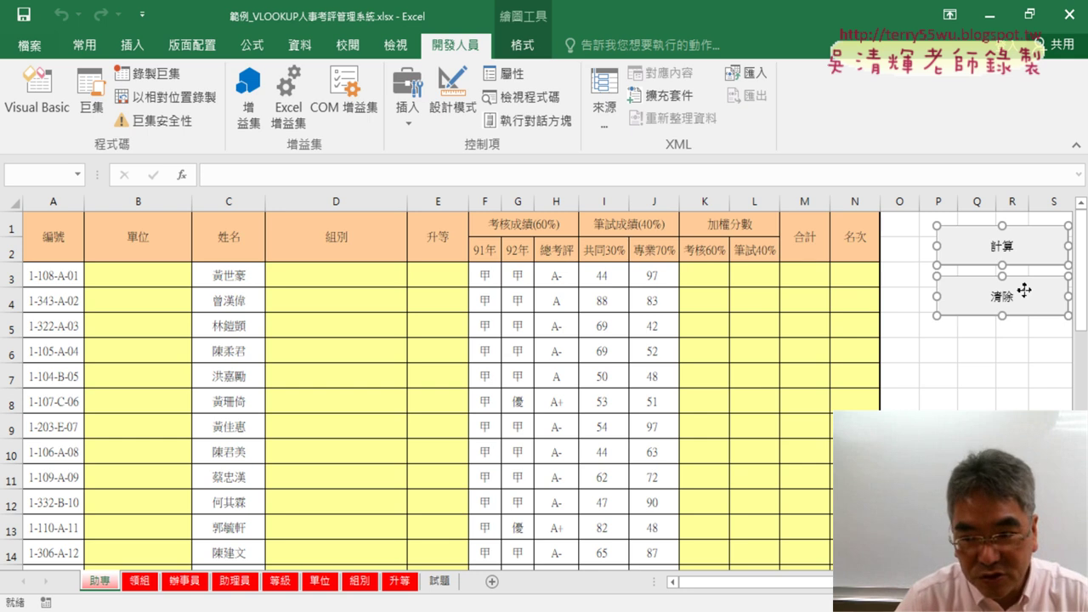
pyautogui.click(942, 337)
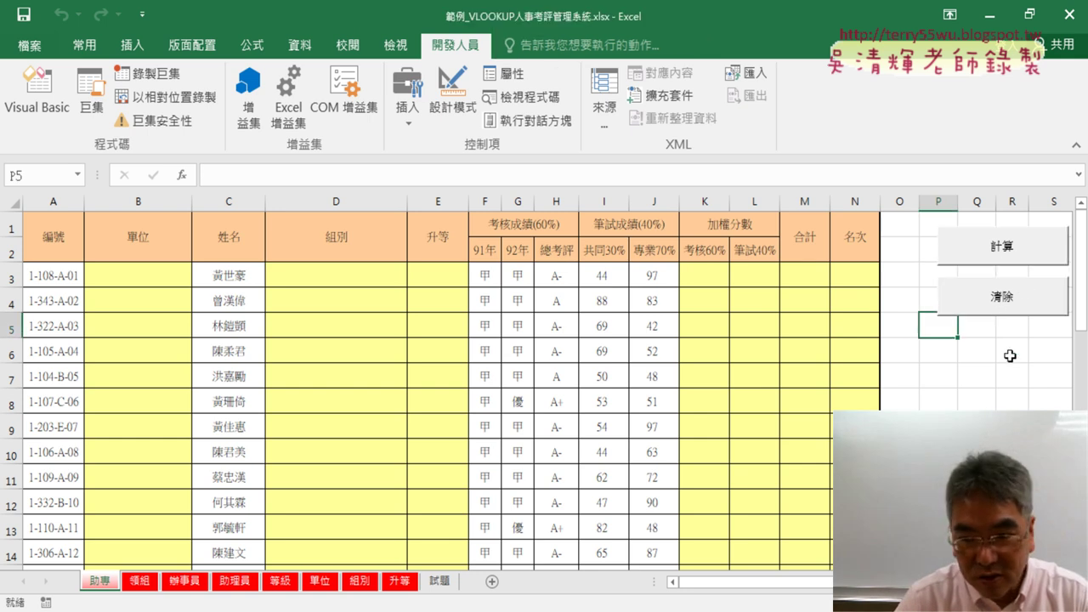
pyautogui.hotkey('ctrl', 'v')
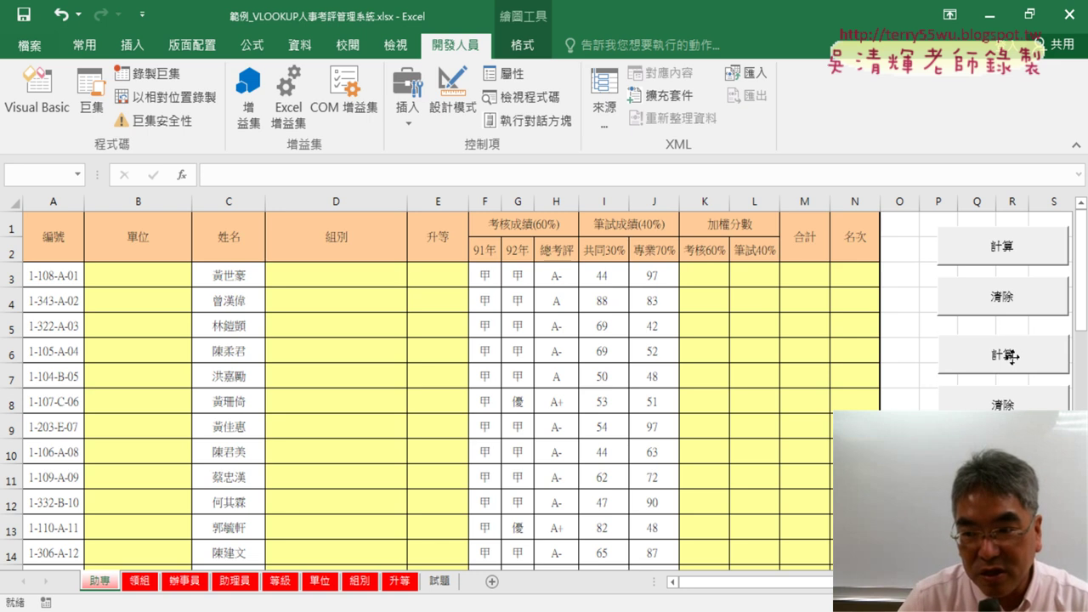
# Assign the 計算全部 macro to the first copied button and label it 計算全部.
pyautogui.rightClick(1006, 355)
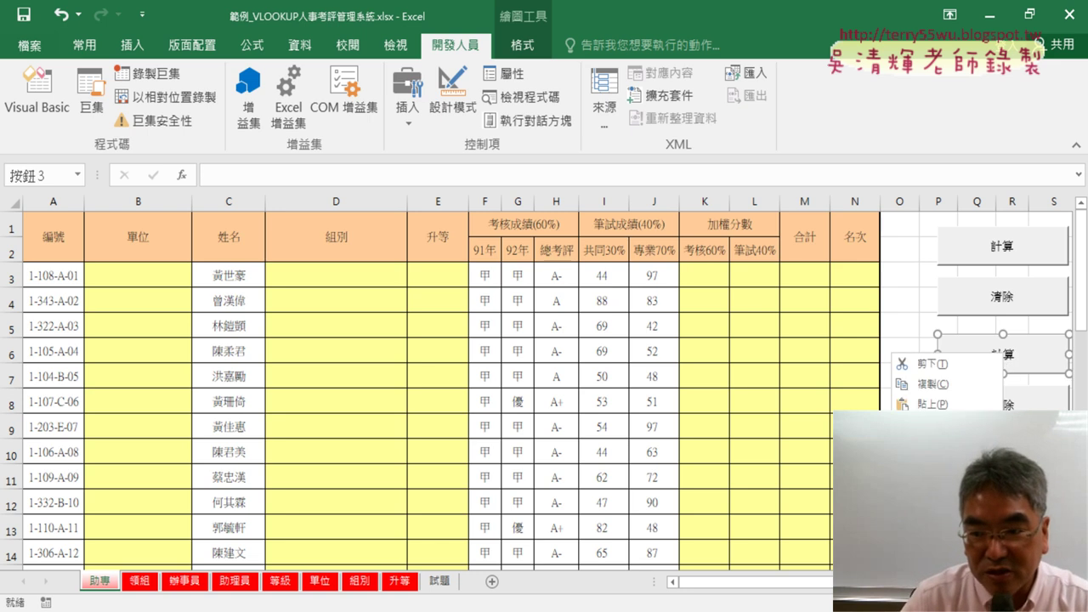
pyautogui.click(935, 485)
pyautogui.click(778, 347)
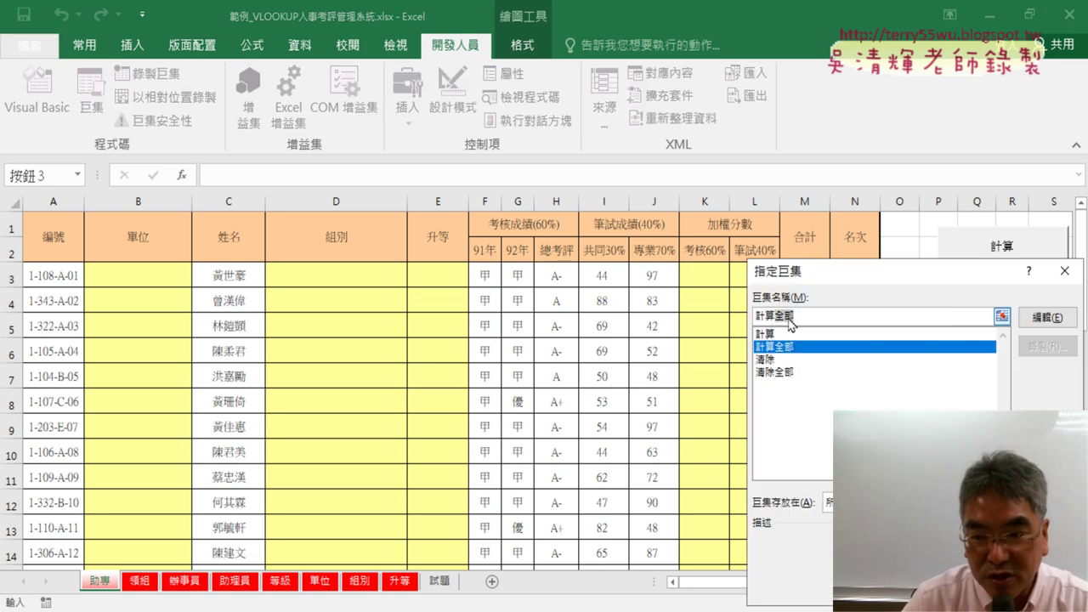
pyautogui.rightClick(784, 319)
pyautogui.press('Escape')
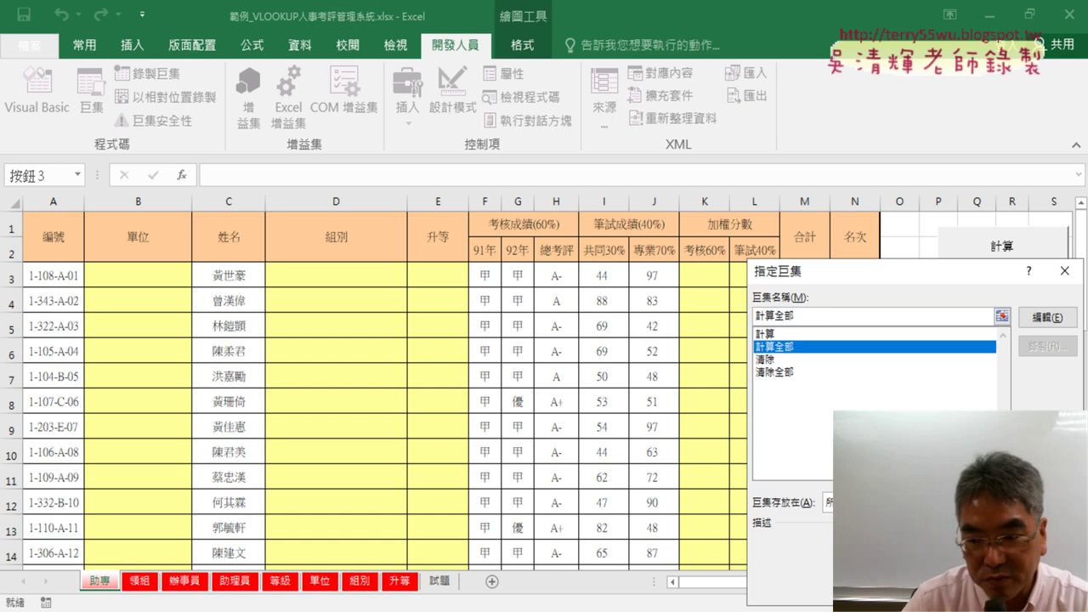
pyautogui.press('Return')
pyautogui.click(1026, 358)
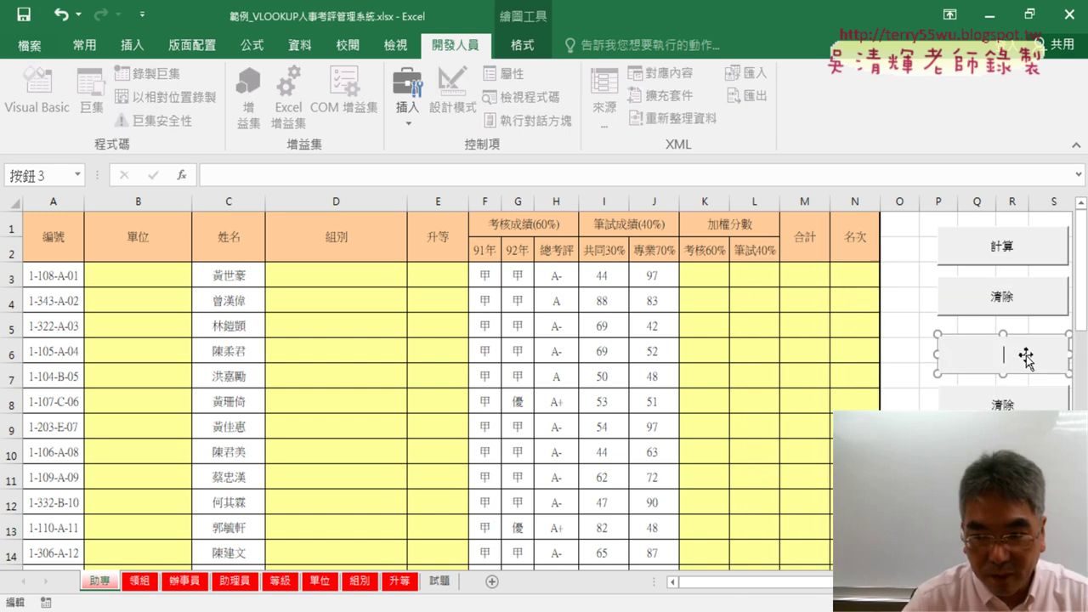
pyautogui.write('計算全部')
pyautogui.click(977, 477)
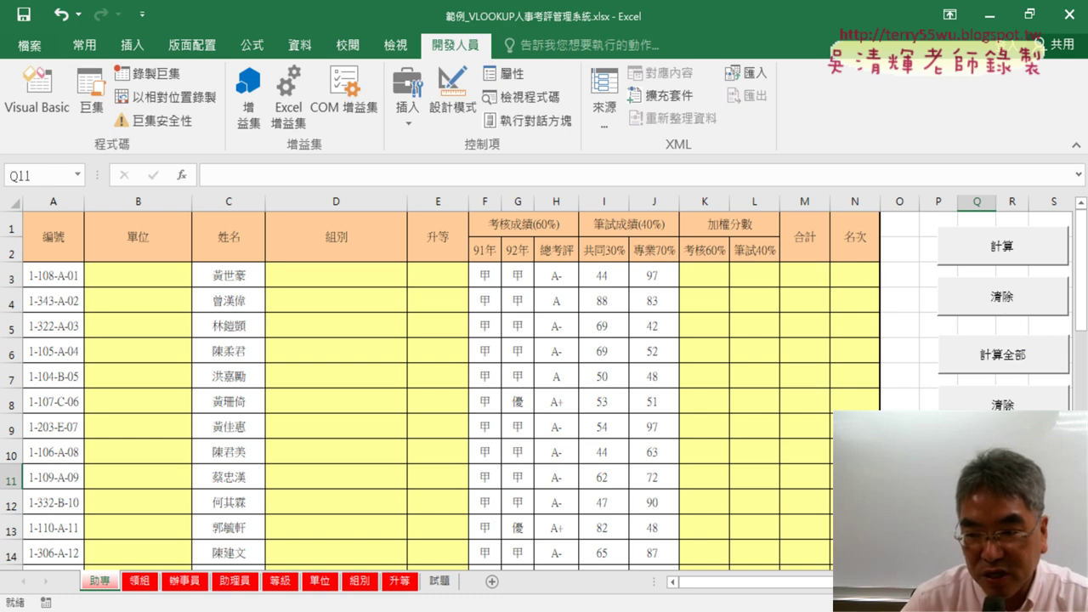
# Assign the 清除全部 macro to the second copied button and label it 清除全部.
pyautogui.rightClick(1003, 398)
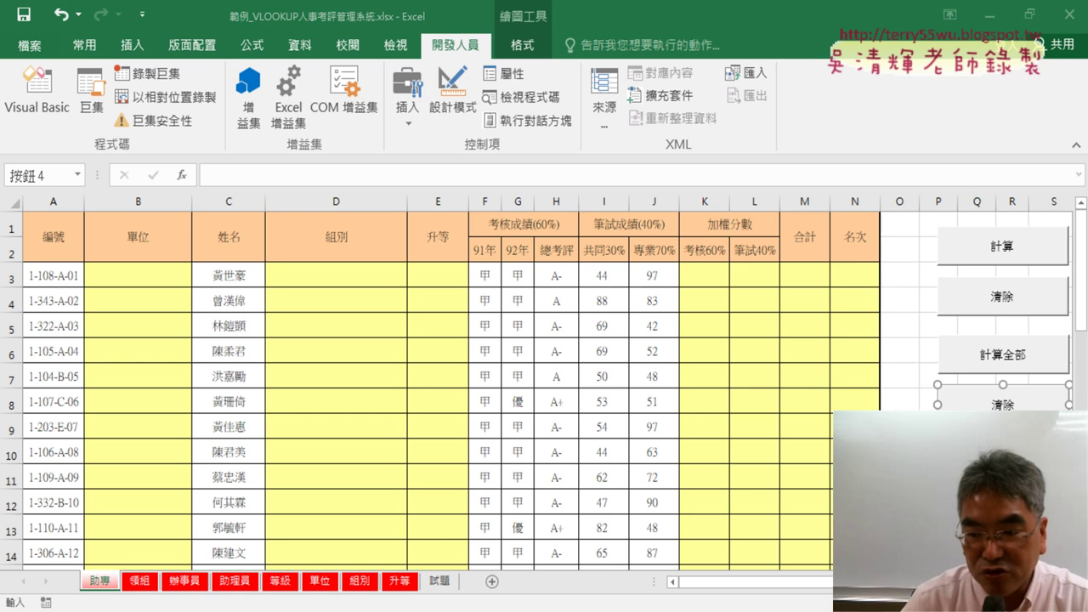
pyautogui.click(865, 409)
pyautogui.click(792, 374)
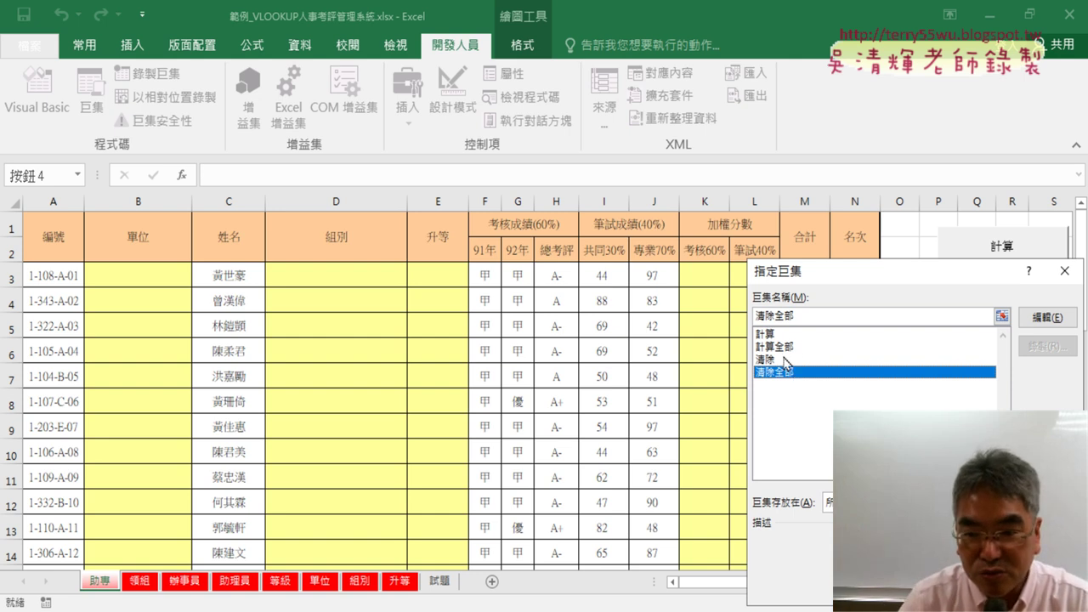
pyautogui.doubleClick(787, 316)
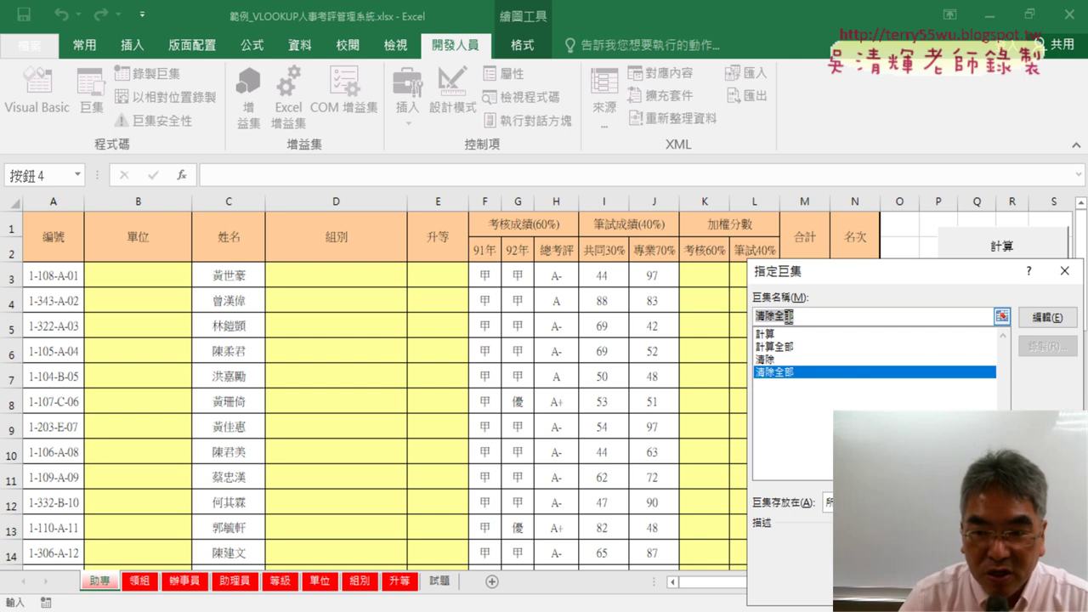
pyautogui.rightClick(789, 317)
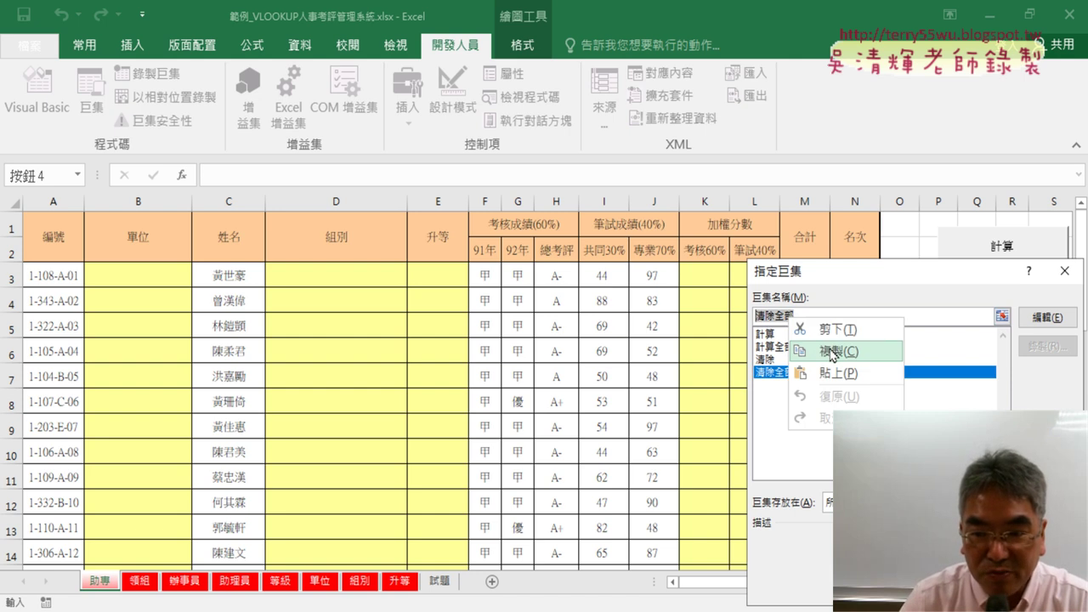
pyautogui.click(831, 352)
pyautogui.press('Return')
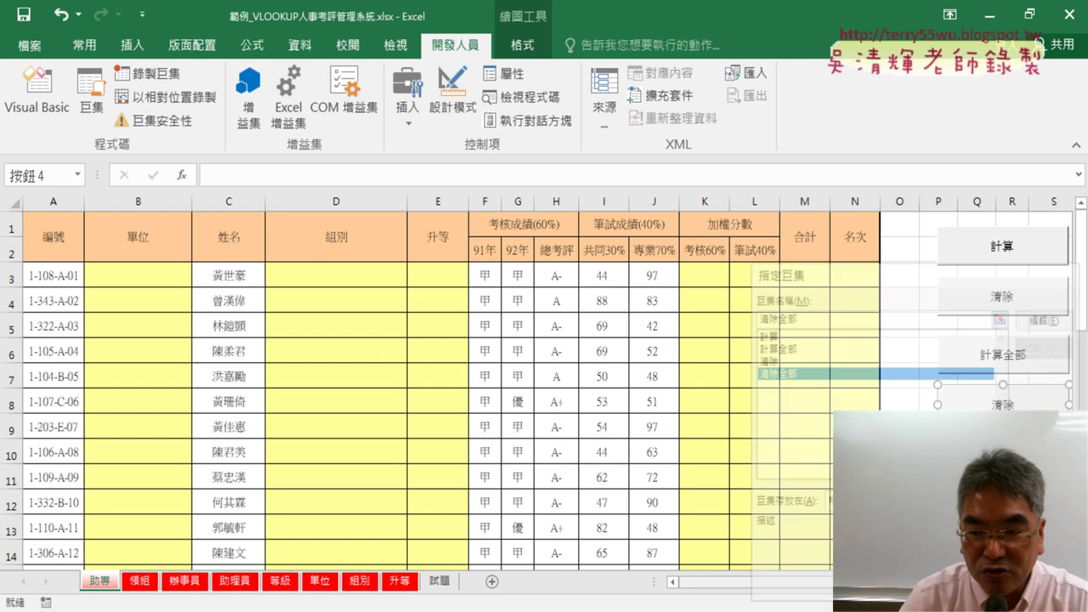
pyautogui.click(996, 404)
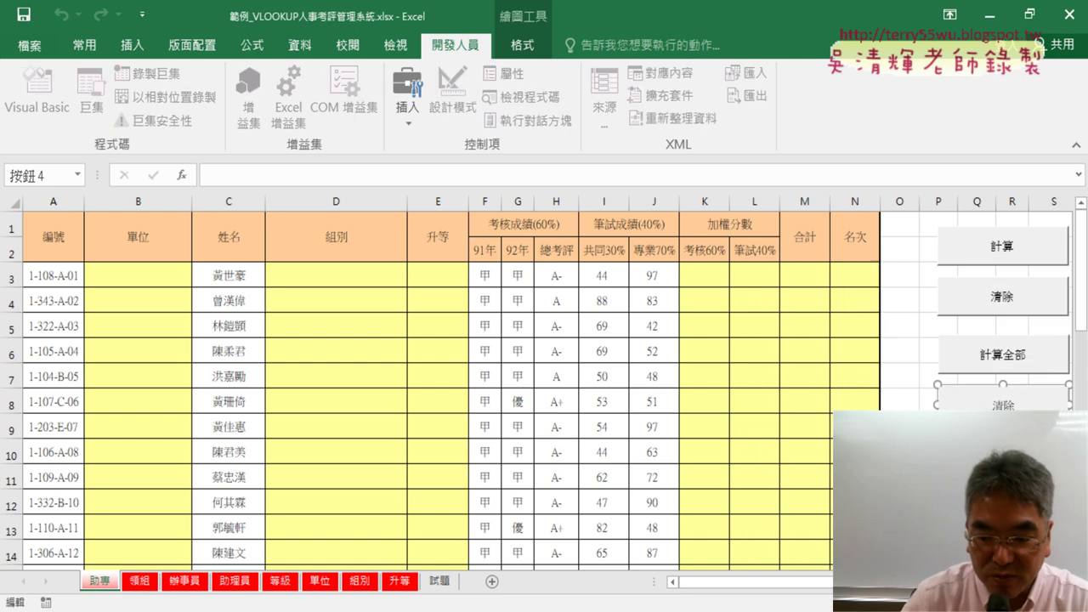
pyautogui.press('BackSpace')
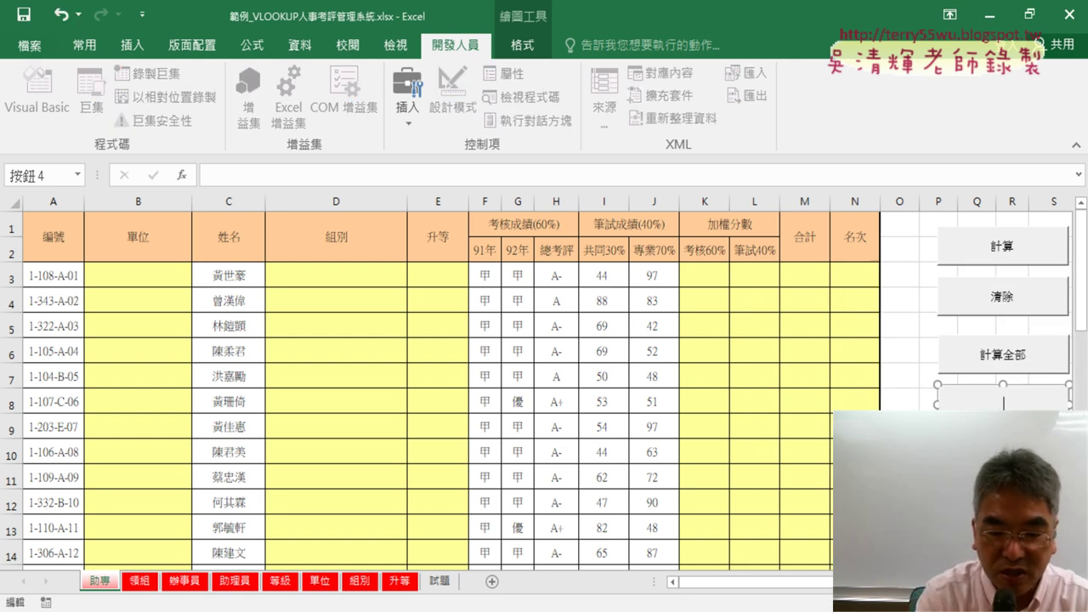
pyautogui.hotkey('ctrl', 'v')
pyautogui.click(1010, 451)
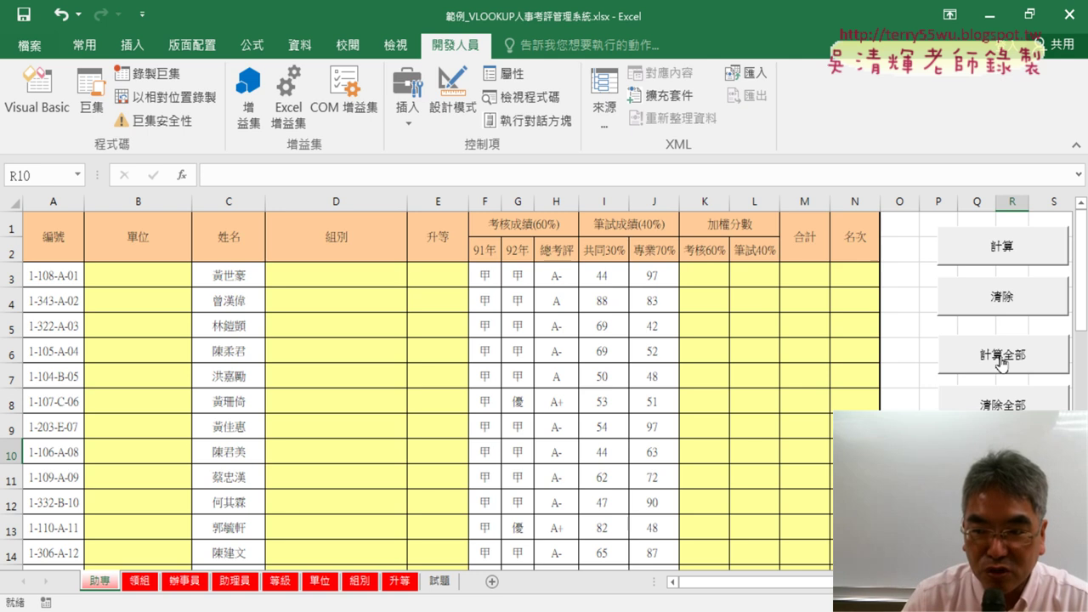
# Run 計算全部 and inspect the results on 領組, 辦事員, 助理員 and 助專, ending on 助理員.
pyautogui.click(1000, 359)
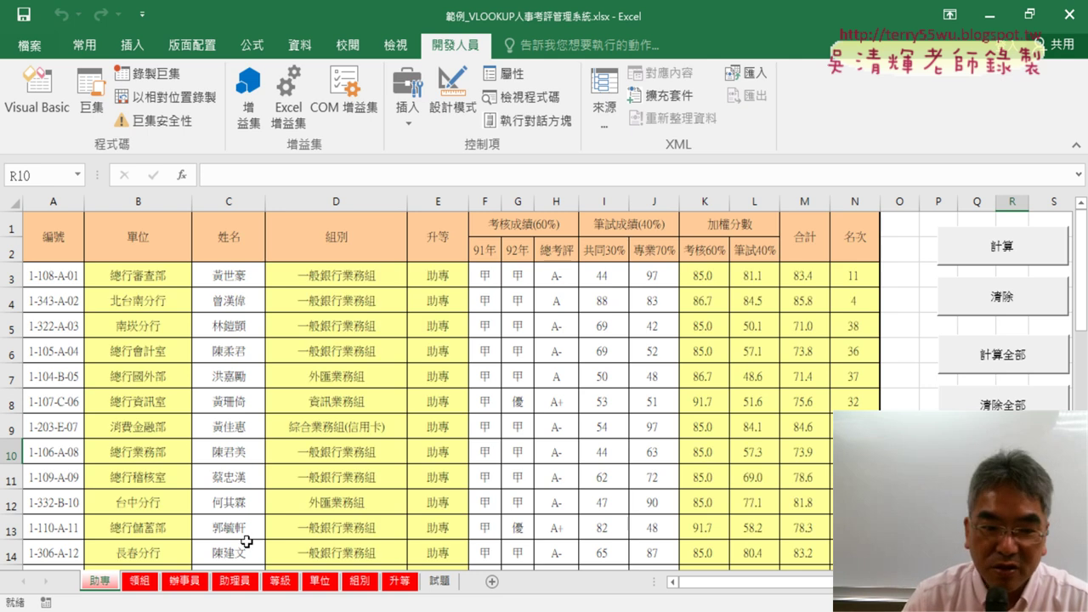
pyautogui.click(140, 581)
pyautogui.click(186, 581)
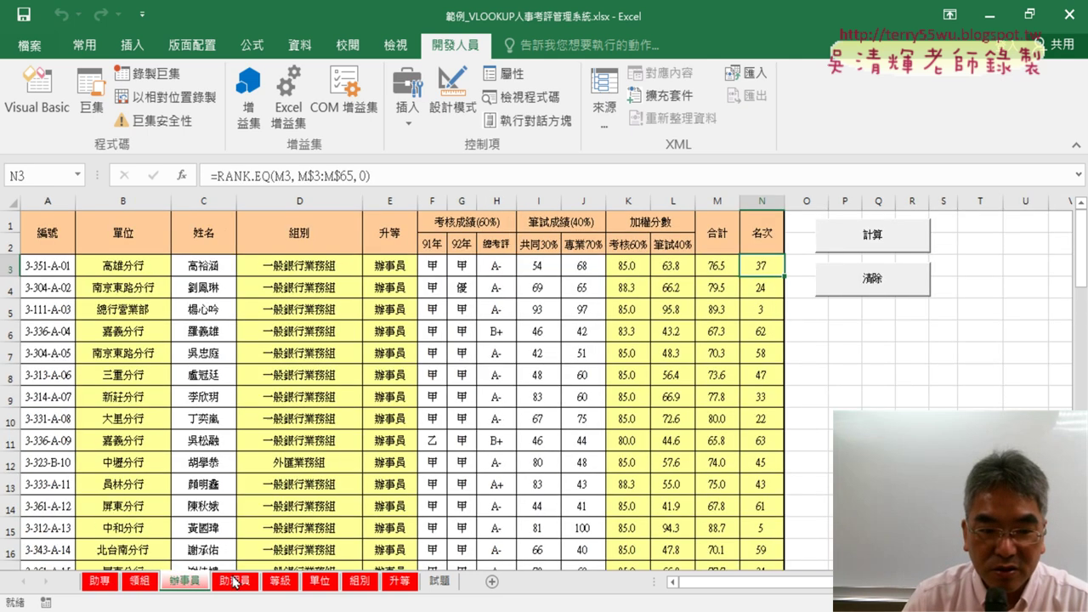
pyautogui.click(235, 582)
pyautogui.click(102, 580)
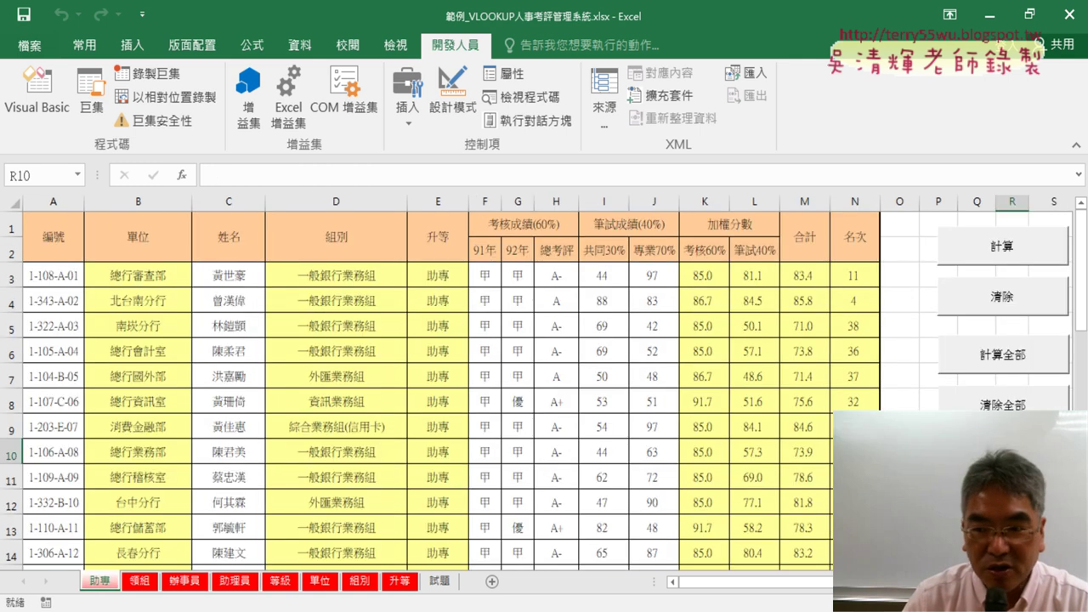
pyautogui.click(140, 581)
pyautogui.click(182, 582)
pyautogui.click(235, 581)
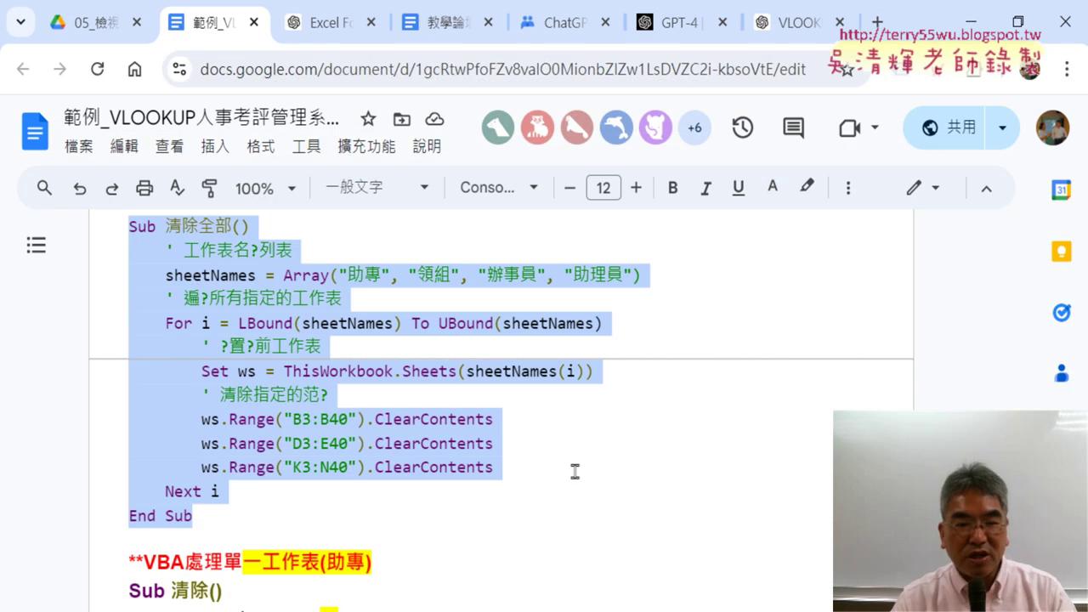
# Scroll the notes up to the request extending 清除 to 助專, 領組, 辦事員 and 助理員.
pyautogui.scroll(2, 575, 471)
pyautogui.scroll(3, 575, 471)
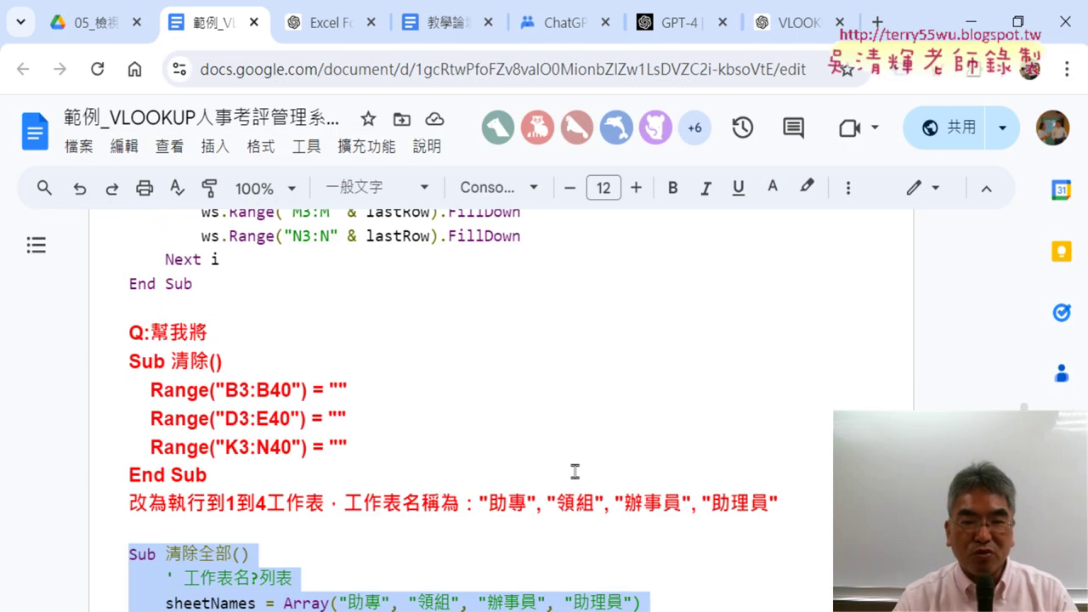